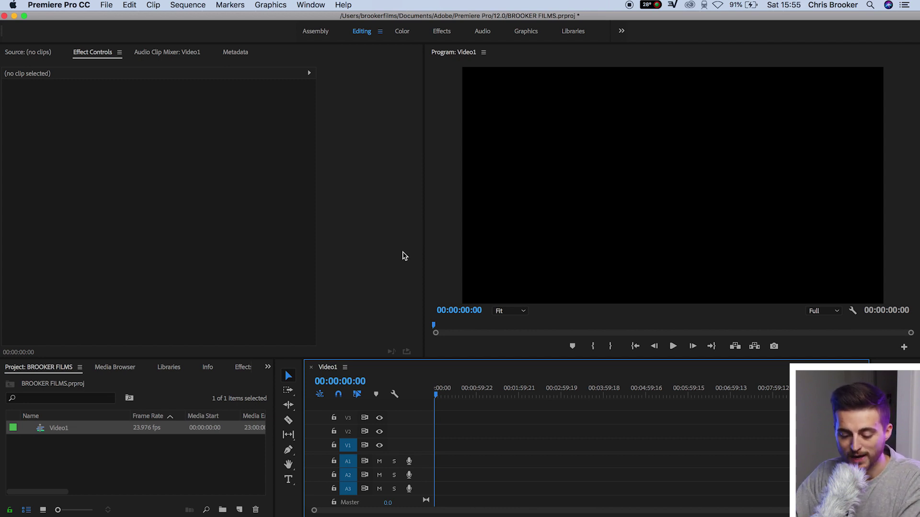
Create a 1920 × 1080 black video at 23.976 fps and place it at the start of track V1
{"action": "left_click", "coordinate": [239, 509]}
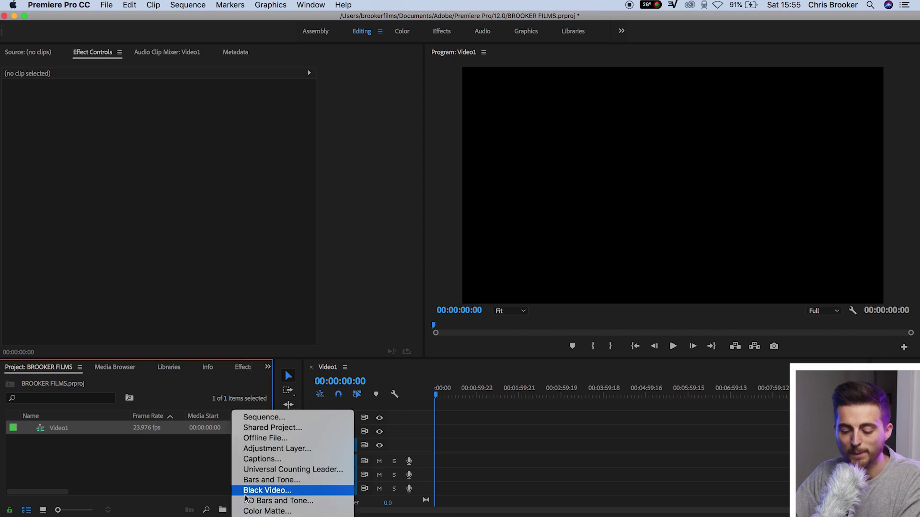
{"action": "left_click", "coordinate": [247, 492]}
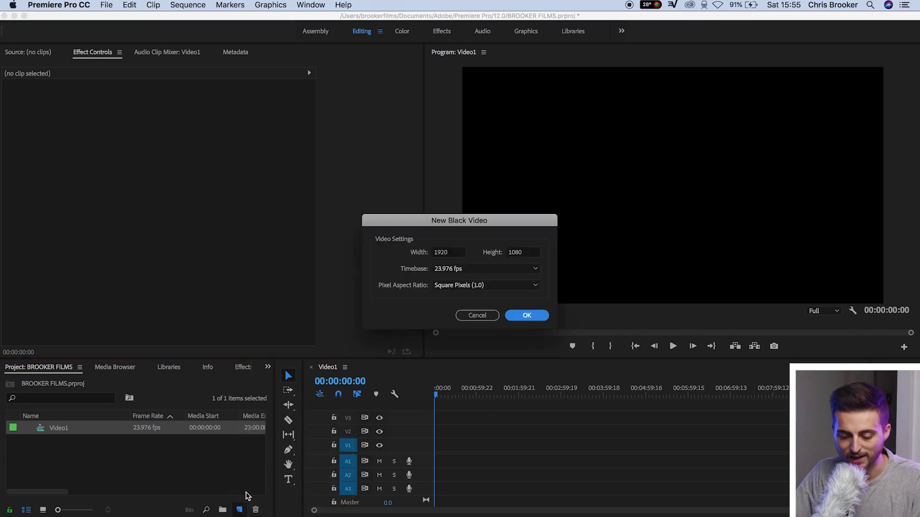
{"action": "key", "text": "Return"}
{"action": "left_click_drag", "start_coordinate": [271, 427], "coordinate": [408, 446]}
Extend the black video clip on V1 so it ends at 00:00:10:01
{"action": "key", "text": "="}
{"action": "key", "text": "="}
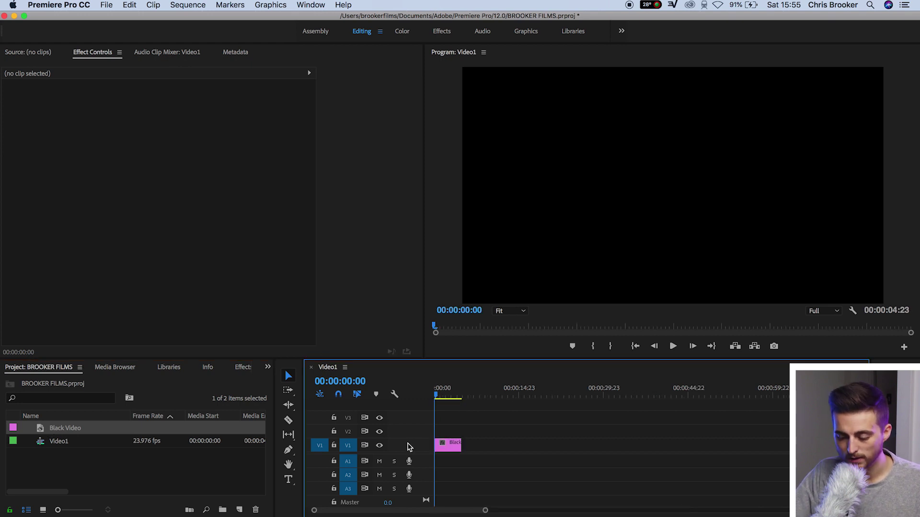
{"action": "key", "text": "="}
{"action": "left_click_drag", "start_coordinate": [520, 387], "coordinate": [550, 387]}
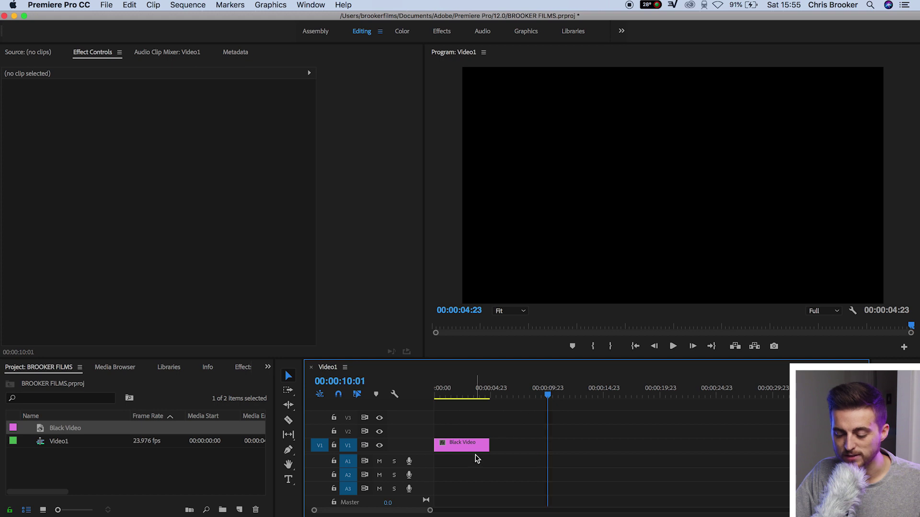
{"action": "left_click_drag", "start_coordinate": [489, 445], "coordinate": [546, 445]}
Find the Tint video effect and apply it to the black video clip on V1
{"action": "left_click", "coordinate": [531, 446]}
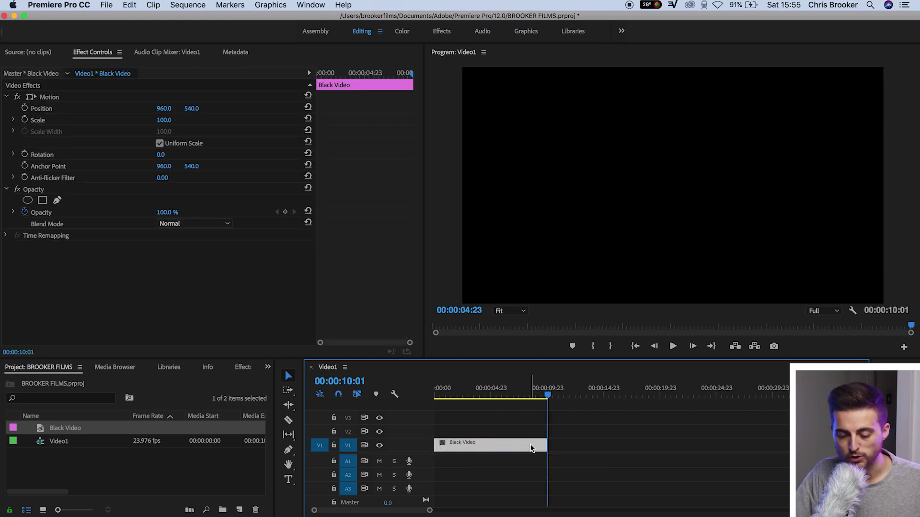
{"action": "left_click", "coordinate": [243, 367]}
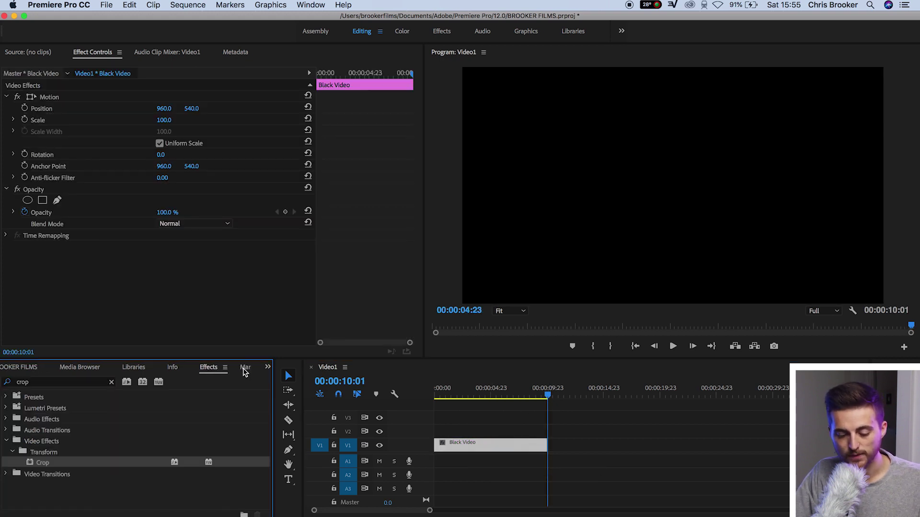
{"action": "left_click", "coordinate": [47, 385]}
{"action": "type", "text": "tint"}
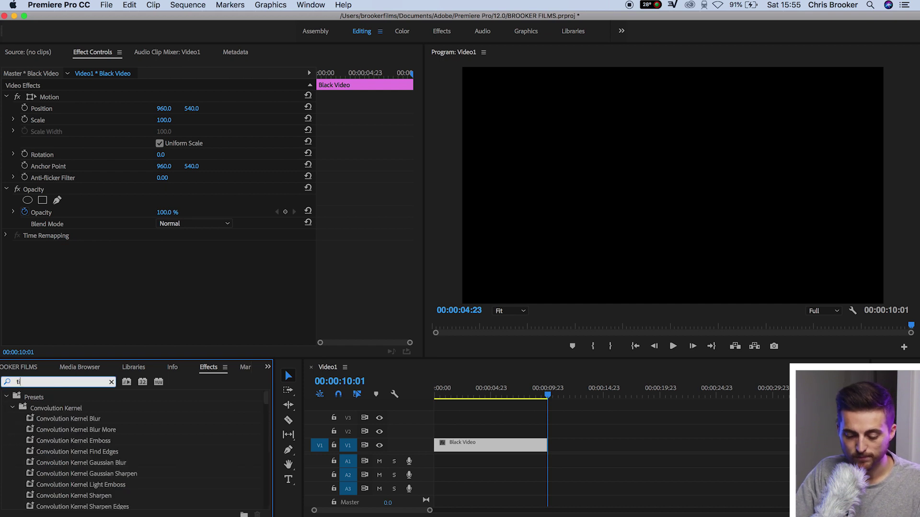
{"action": "left_click", "coordinate": [38, 463]}
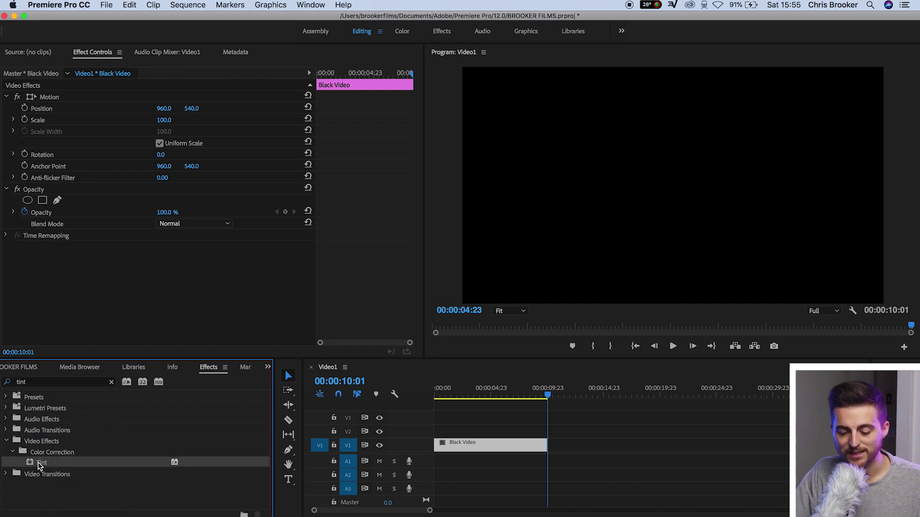
{"action": "left_click_drag", "start_coordinate": [38, 464], "coordinate": [465, 444]}
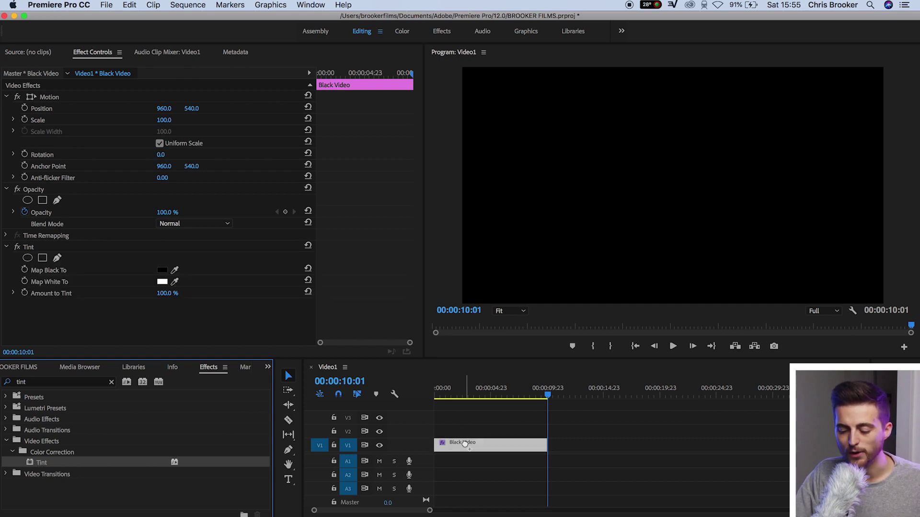
Change the Tint effect's Map Black To colour to teal
{"action": "left_click_drag", "start_coordinate": [504, 389], "coordinate": [443, 389]}
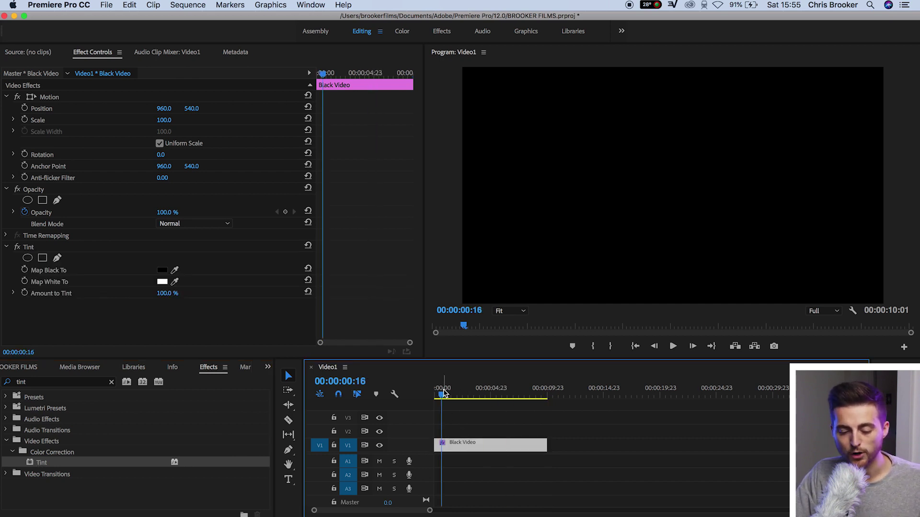
{"action": "left_click", "coordinate": [44, 271]}
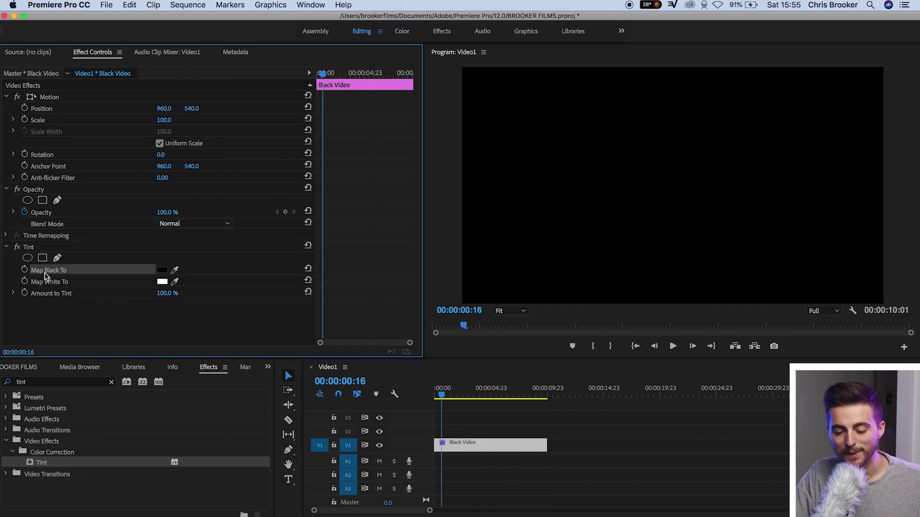
{"action": "left_click", "coordinate": [163, 271]}
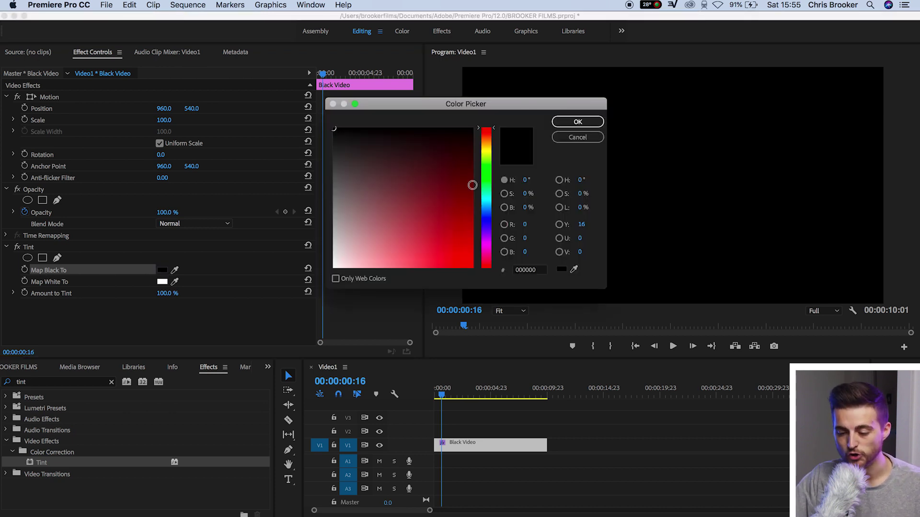
{"action": "left_click_drag", "start_coordinate": [481, 148], "coordinate": [437, 165]}
{"action": "left_click", "coordinate": [455, 164]}
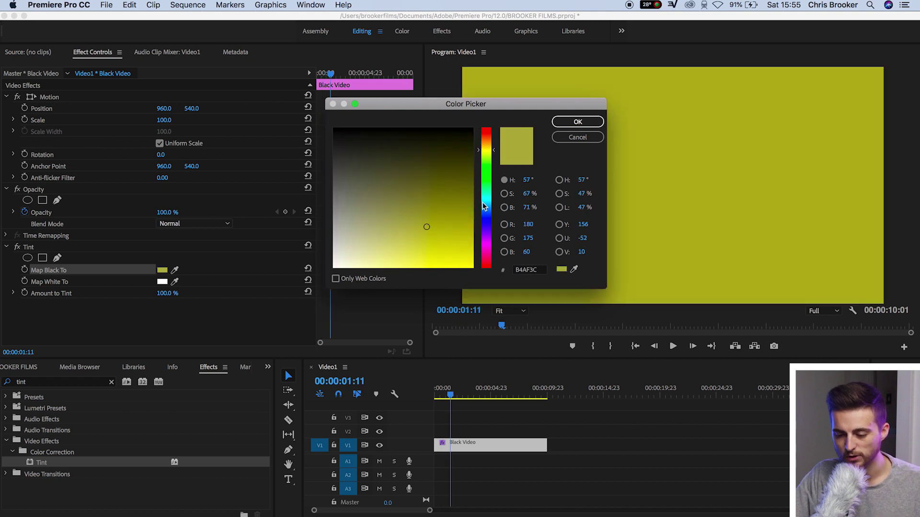
{"action": "left_click", "coordinate": [483, 204]}
{"action": "left_click", "coordinate": [568, 120]}
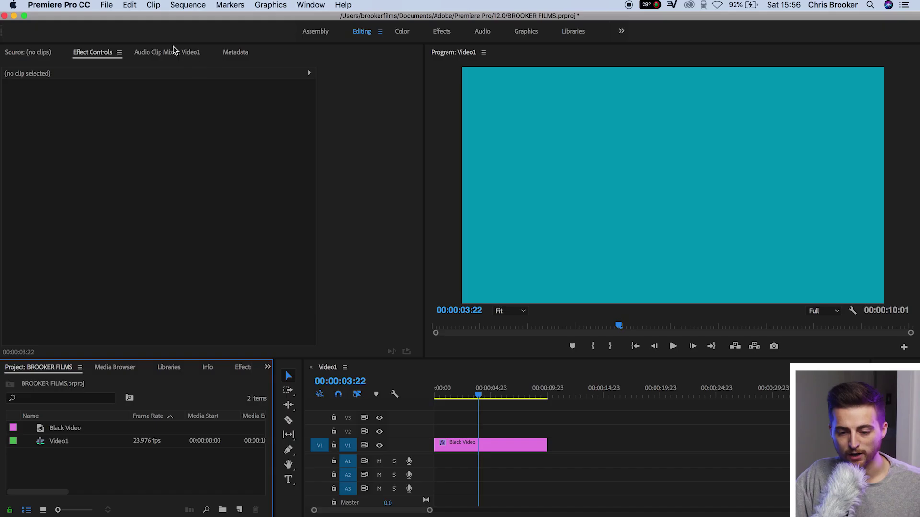
Create a new legacy title with the default settings and enlarge its editing window
{"action": "left_click", "coordinate": [107, 5]}
{"action": "mouse_move", "coordinate": [125, 18]}
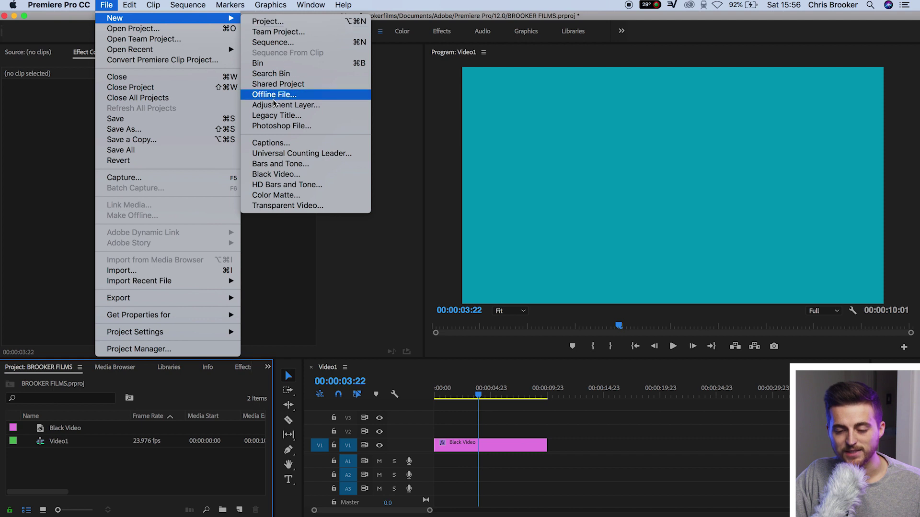
{"action": "left_click", "coordinate": [265, 116]}
{"action": "key", "text": "Return"}
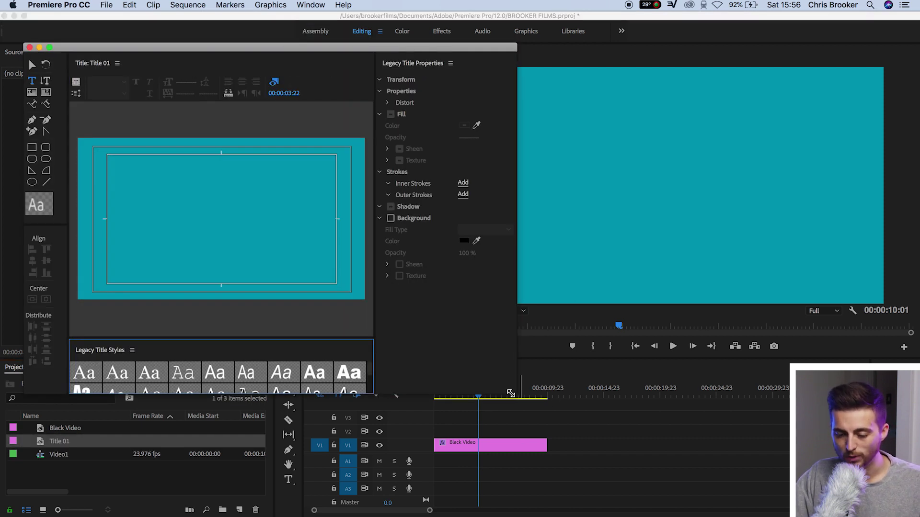
{"action": "left_click_drag", "start_coordinate": [512, 393], "coordinate": [872, 473]}
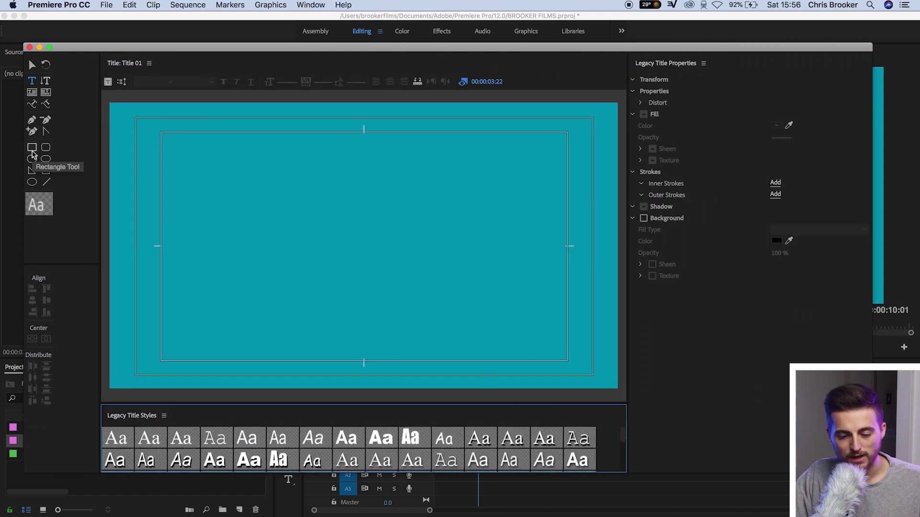
Draw a rectangle about 755 × 198 near the middle of the title canvas
{"action": "left_click", "coordinate": [30, 151]}
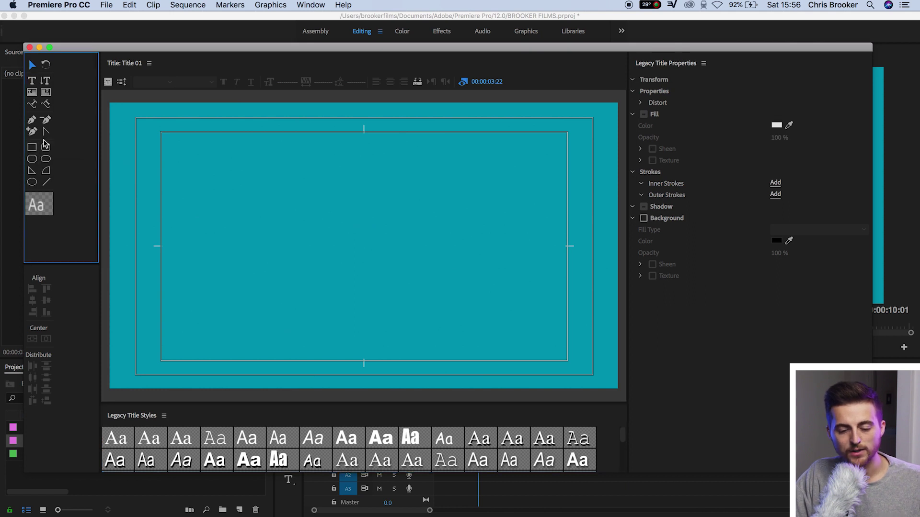
{"action": "left_click", "coordinate": [29, 149]}
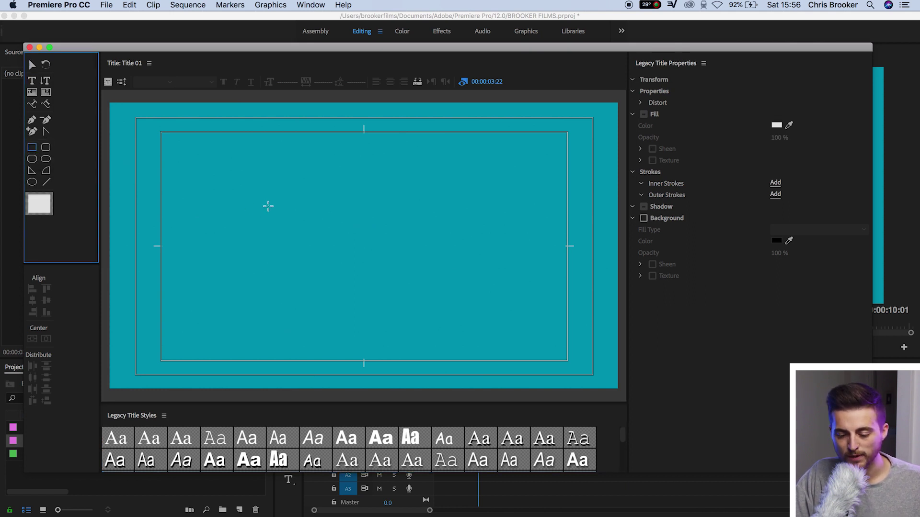
{"action": "left_click_drag", "start_coordinate": [265, 218], "coordinate": [466, 271]}
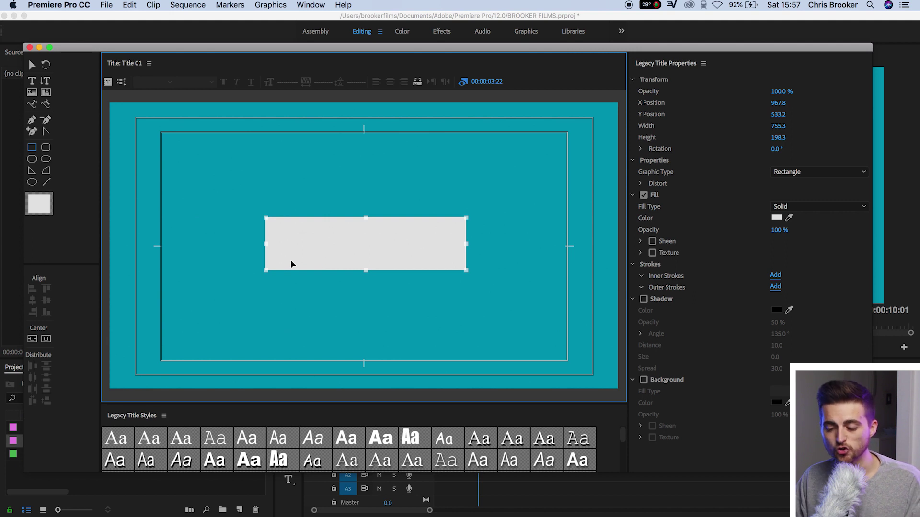
Turn off the rectangle's fill and add an outer stroke to it
{"action": "left_click", "coordinate": [513, 234]}
{"action": "left_click", "coordinate": [644, 195]}
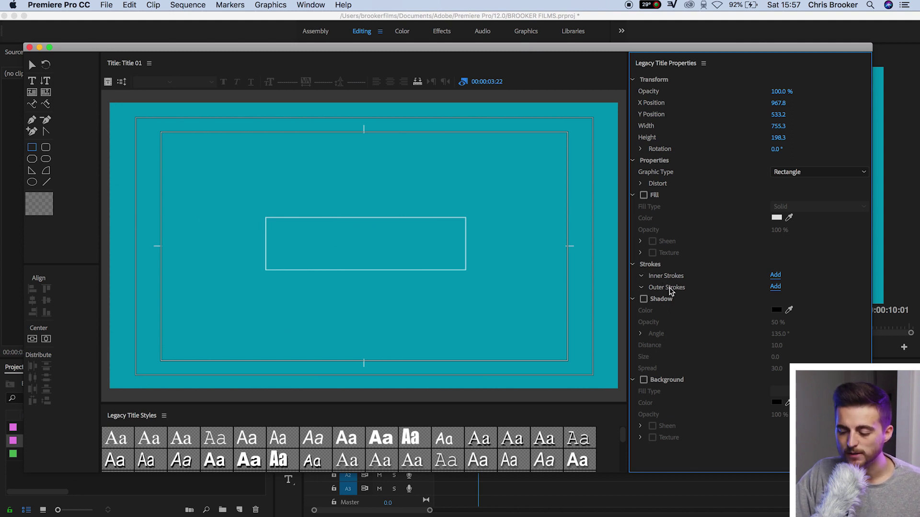
{"action": "left_click", "coordinate": [775, 287]}
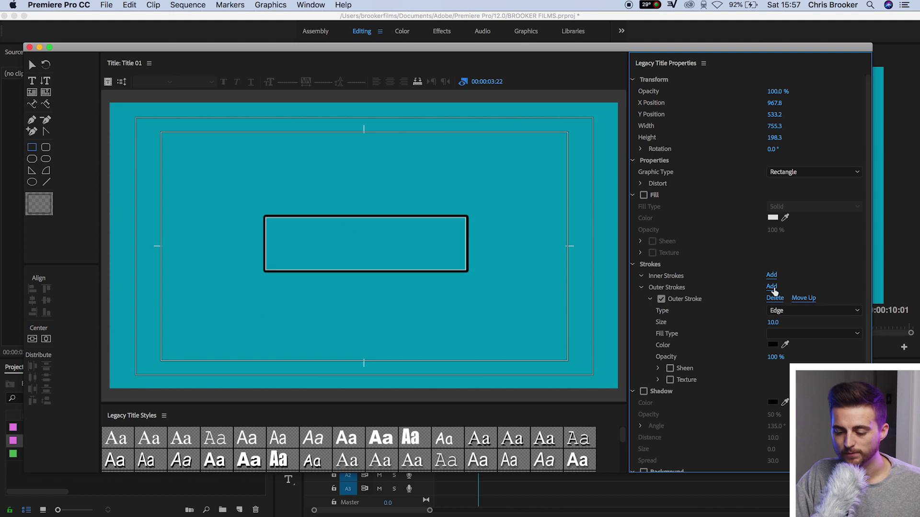
{"action": "left_click", "coordinate": [448, 216]}
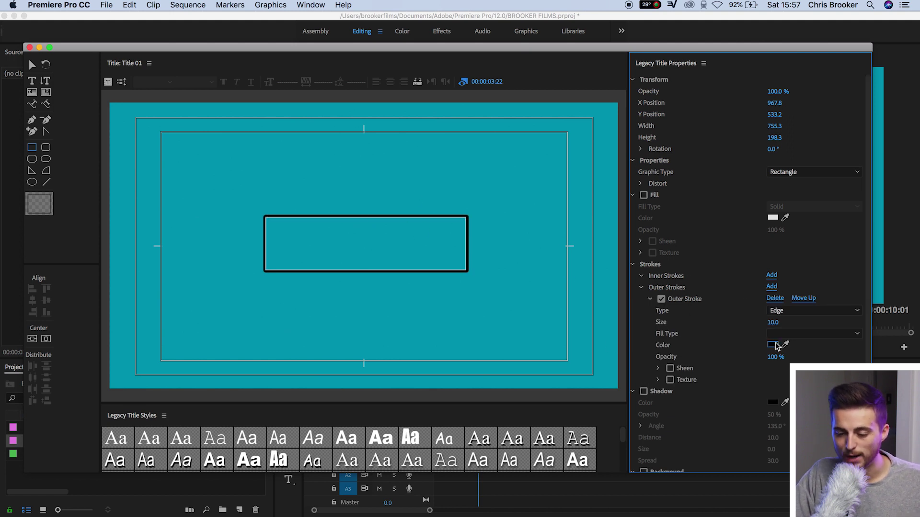
Set the rectangle's outer stroke to white (FFFFFF) with a size of 32
{"action": "left_click", "coordinate": [773, 344]}
{"action": "left_click_drag", "start_coordinate": [386, 148], "coordinate": [297, 309]}
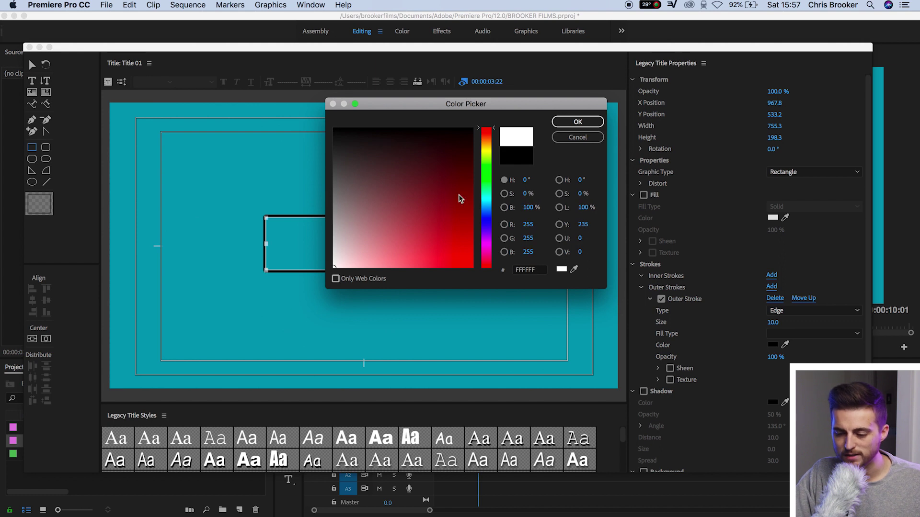
{"action": "left_click", "coordinate": [566, 126]}
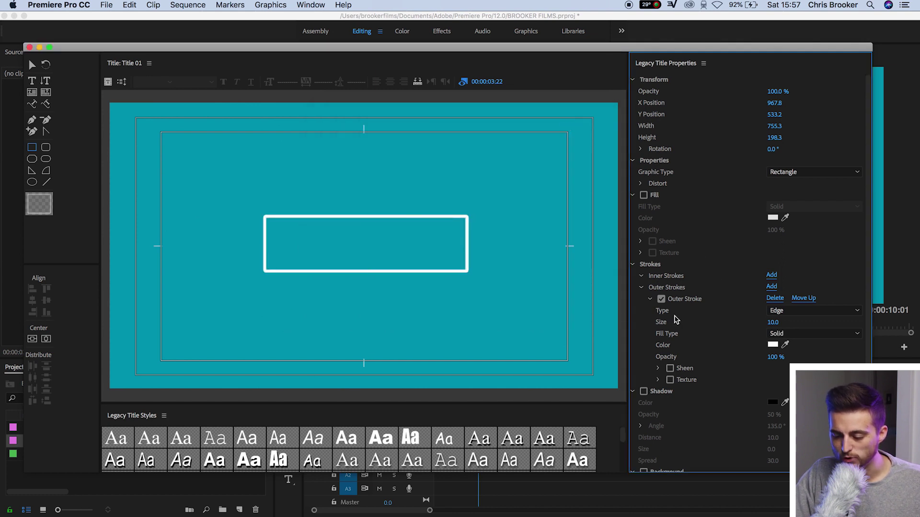
{"action": "left_click_drag", "start_coordinate": [787, 321], "coordinate": [799, 322]}
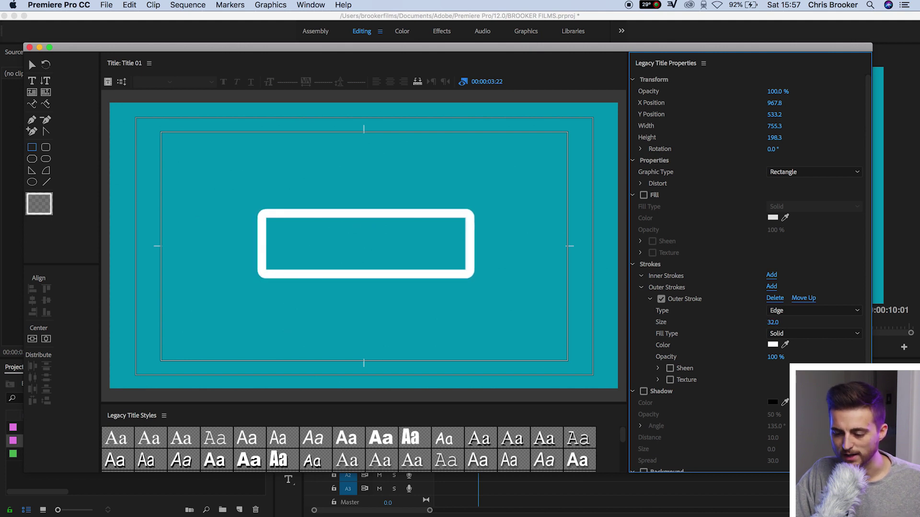
Center the outlined rectangle vertically and horizontally in the title frame
{"action": "left_click", "coordinate": [32, 65]}
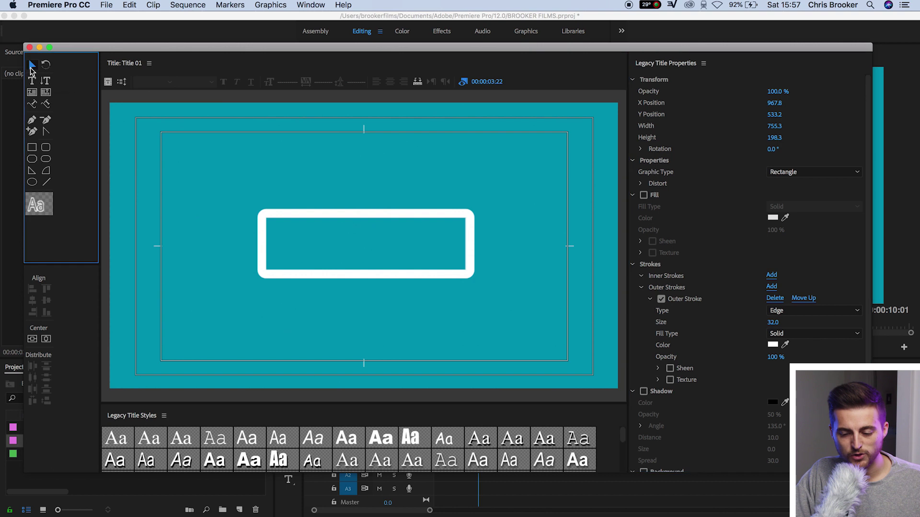
{"action": "left_click", "coordinate": [363, 272]}
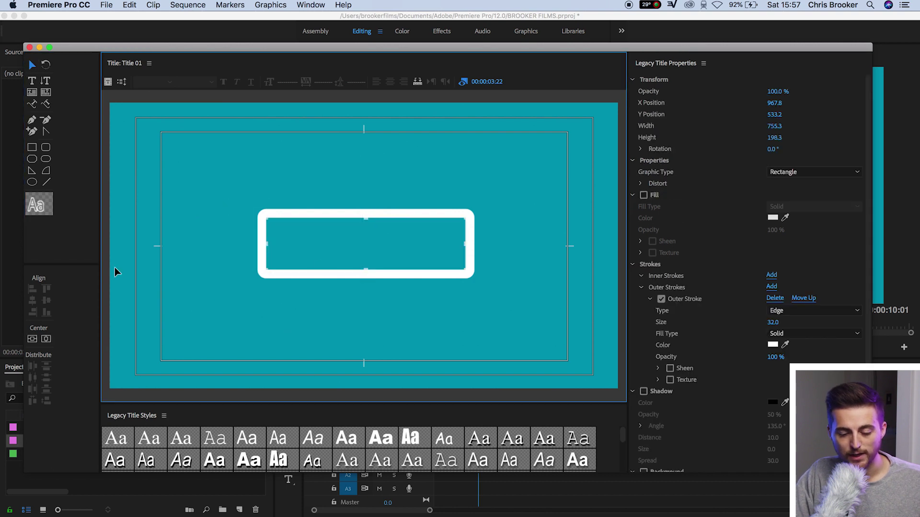
{"action": "left_click", "coordinate": [46, 339]}
{"action": "left_click", "coordinate": [32, 338]}
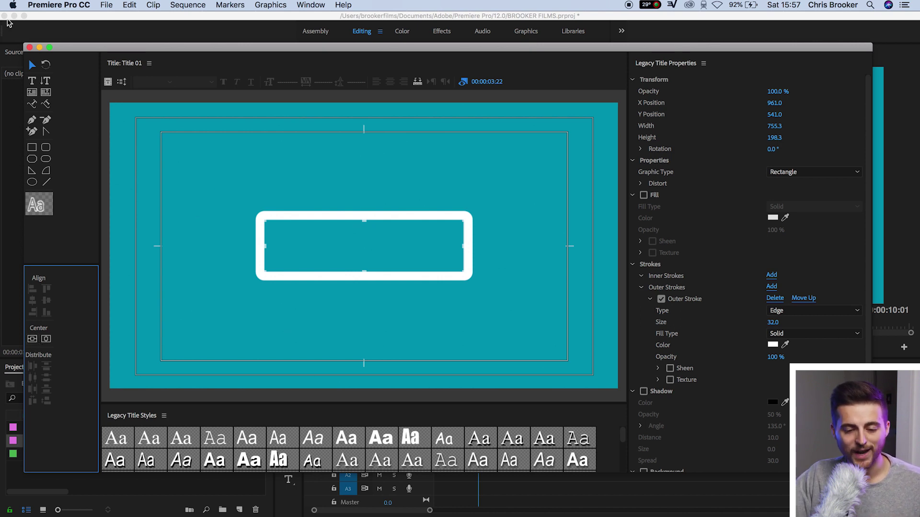
Close the title editor and place the title on track V2 above the black video clip, matching its length
{"action": "left_click", "coordinate": [29, 47]}
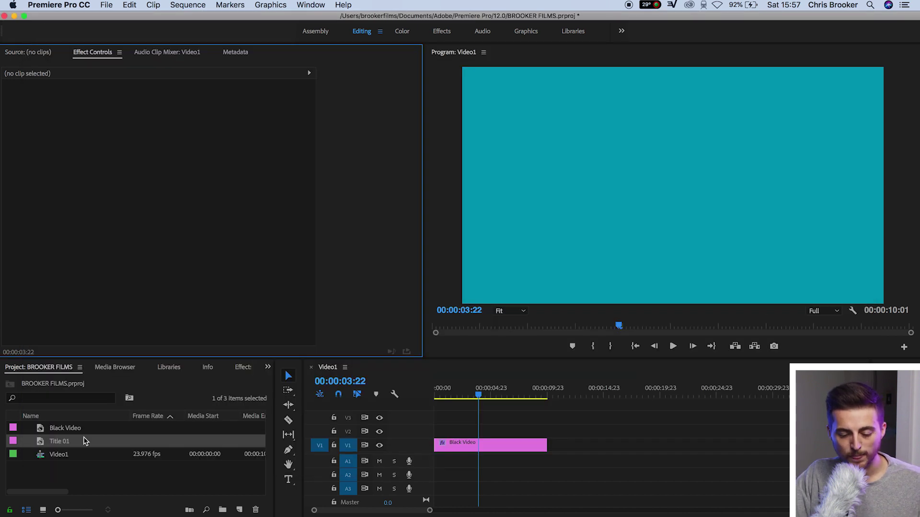
{"action": "left_click_drag", "start_coordinate": [57, 445], "coordinate": [542, 433]}
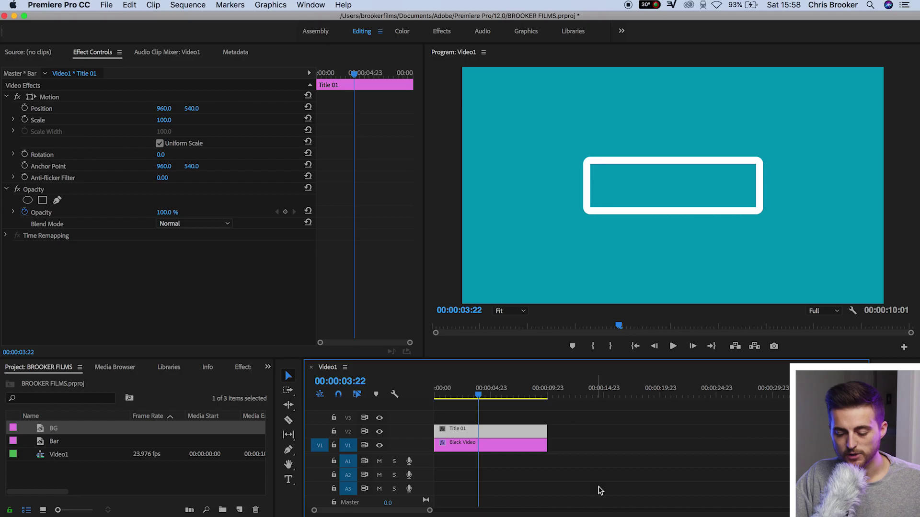
{"action": "left_click", "coordinate": [600, 491]}
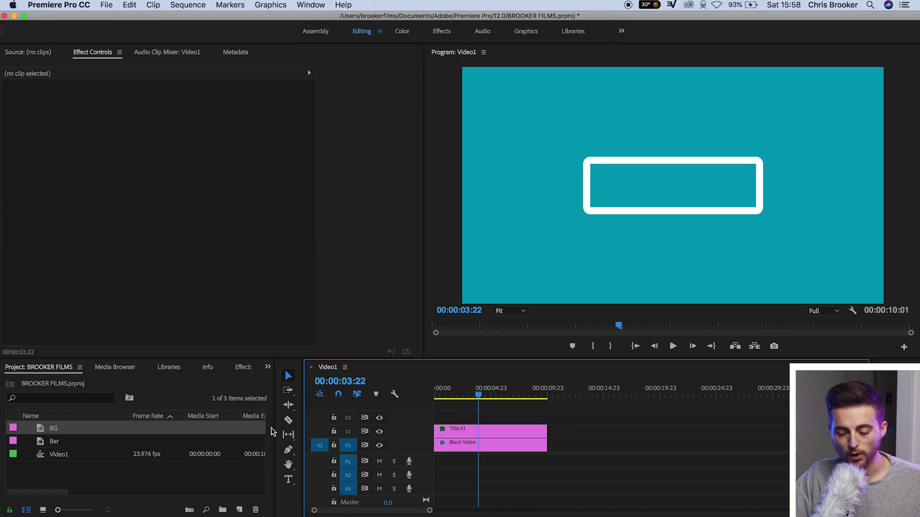
Create another black video item in the project with the default settings
{"action": "left_click", "coordinate": [239, 509]}
{"action": "left_click", "coordinate": [245, 493]}
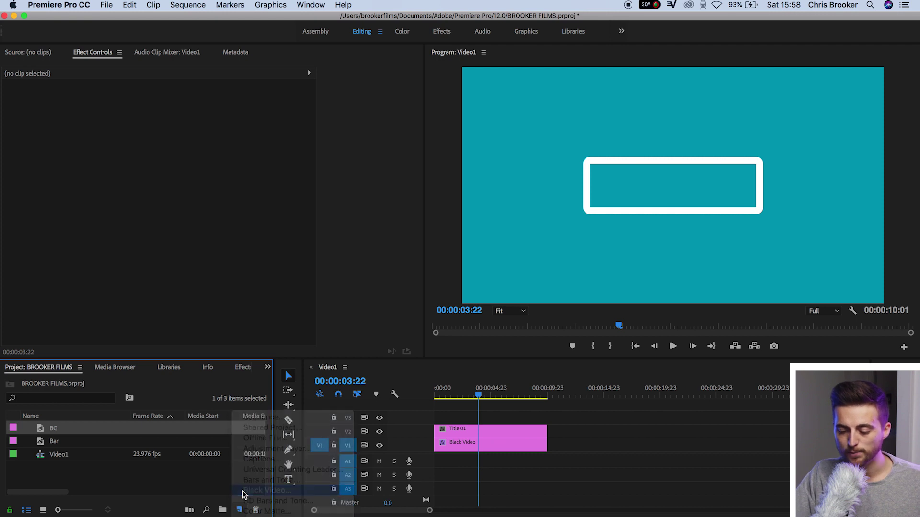
{"action": "key", "text": "Return"}
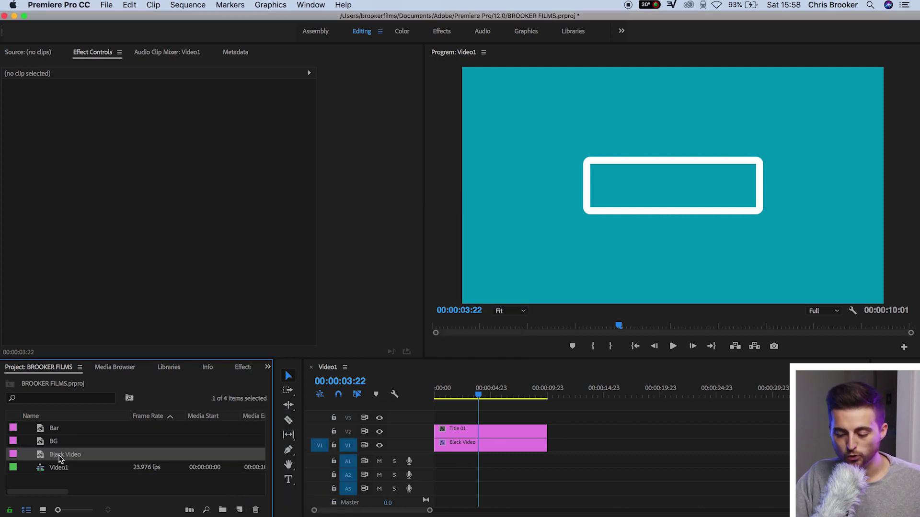
Move the title up to track V3, place the new black video on V2 beneath it, and extend it to match the other clips
{"action": "left_click", "coordinate": [467, 433]}
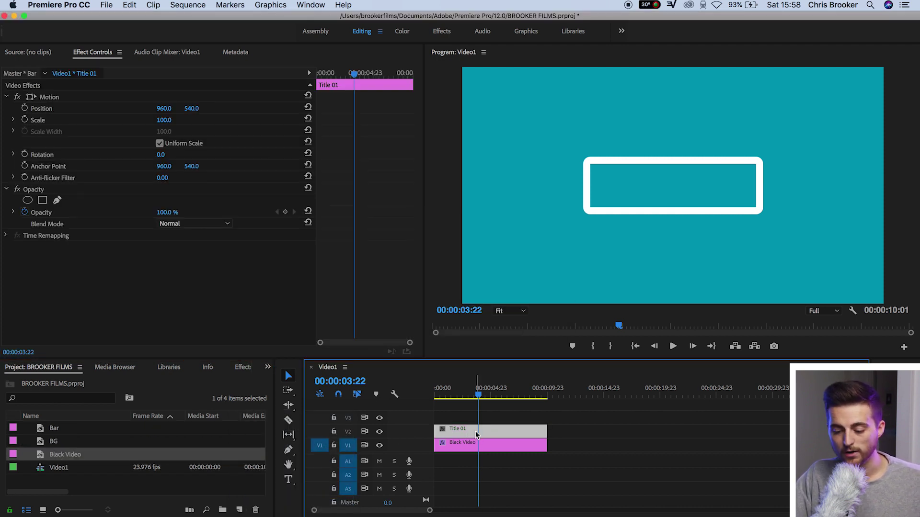
{"action": "left_click_drag", "start_coordinate": [473, 430], "coordinate": [473, 416]}
{"action": "left_click_drag", "start_coordinate": [34, 451], "coordinate": [430, 433]}
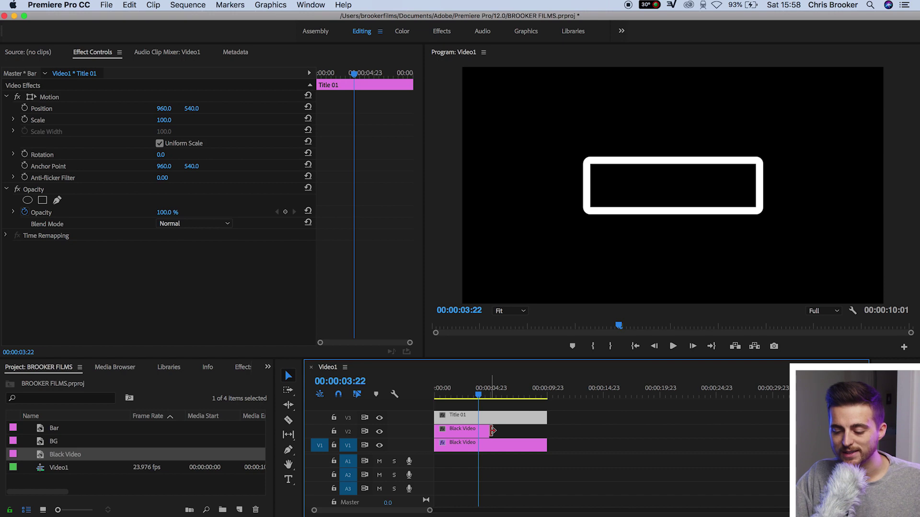
{"action": "left_click_drag", "start_coordinate": [493, 432], "coordinate": [547, 432]}
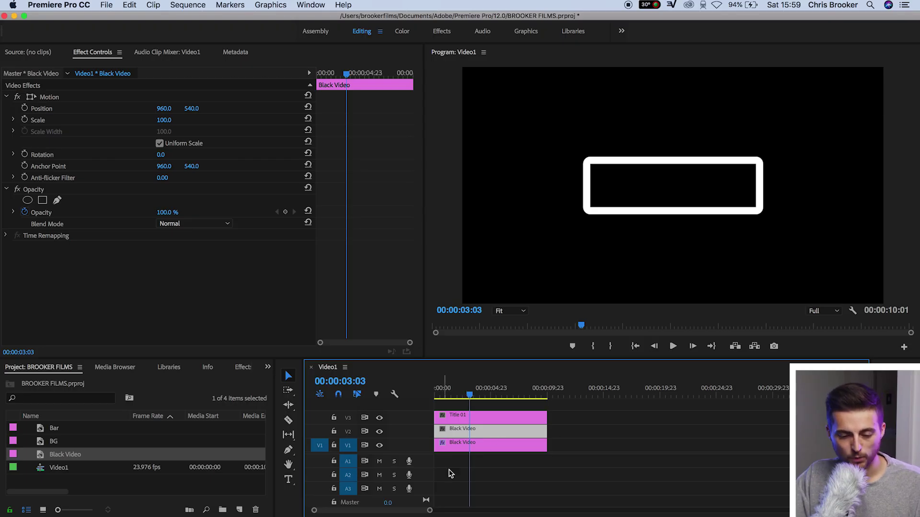
Draw a closed four-point opacity mask on the V2 black video, with its corners on the white rectangle's outline
{"action": "left_click", "coordinate": [38, 191]}
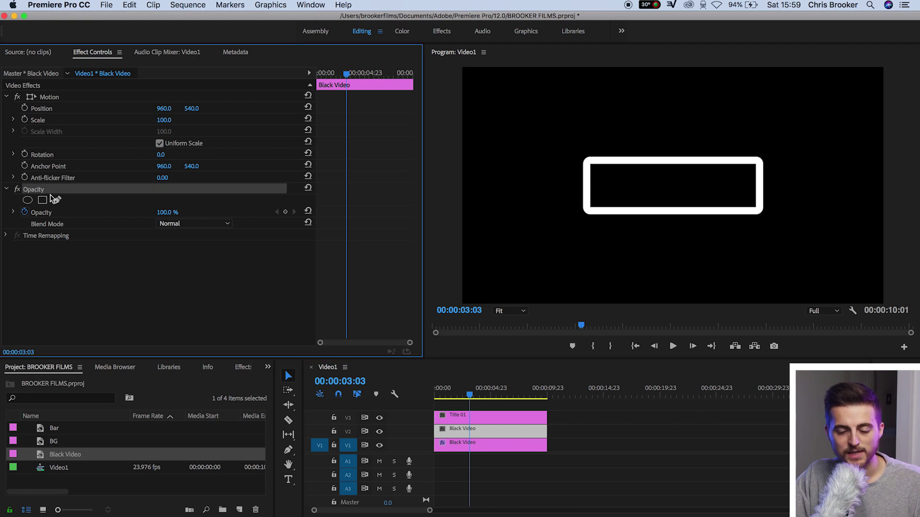
{"action": "left_click", "coordinate": [58, 201]}
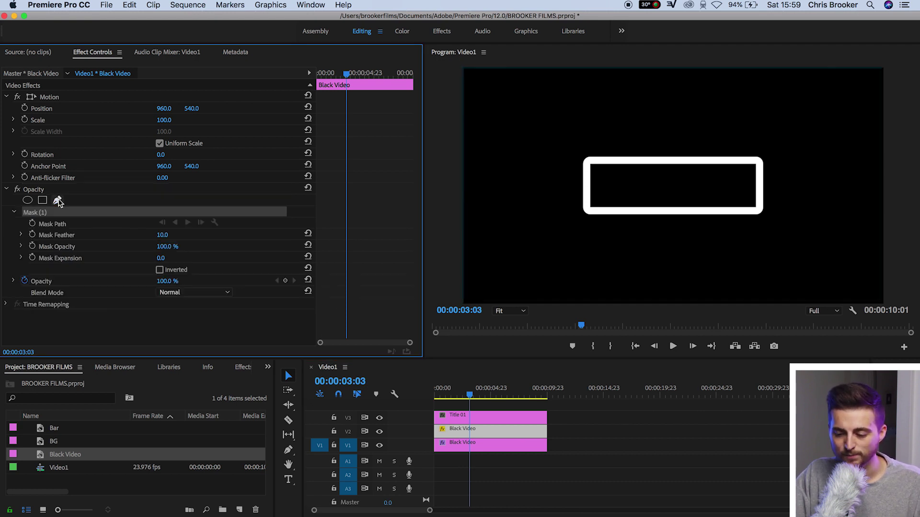
{"action": "left_click", "coordinate": [588, 162]}
{"action": "left_click", "coordinate": [588, 212]}
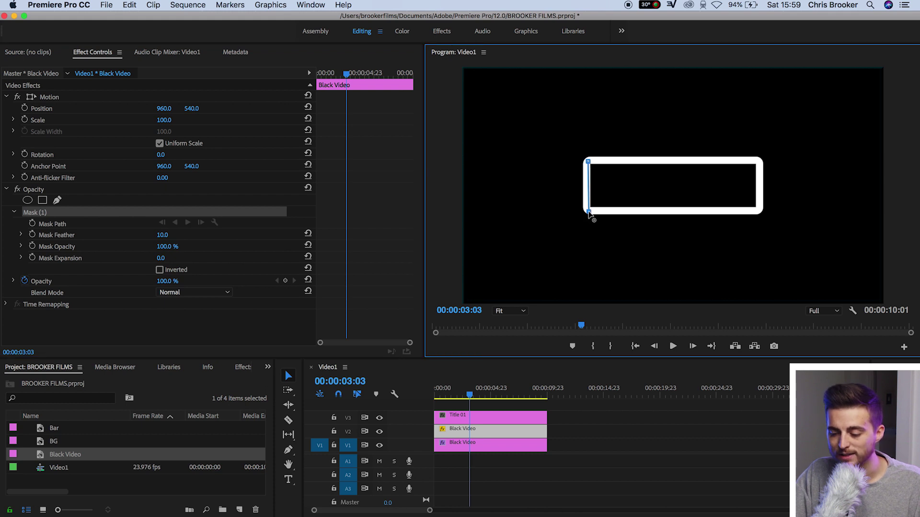
{"action": "left_click", "coordinate": [756, 211]}
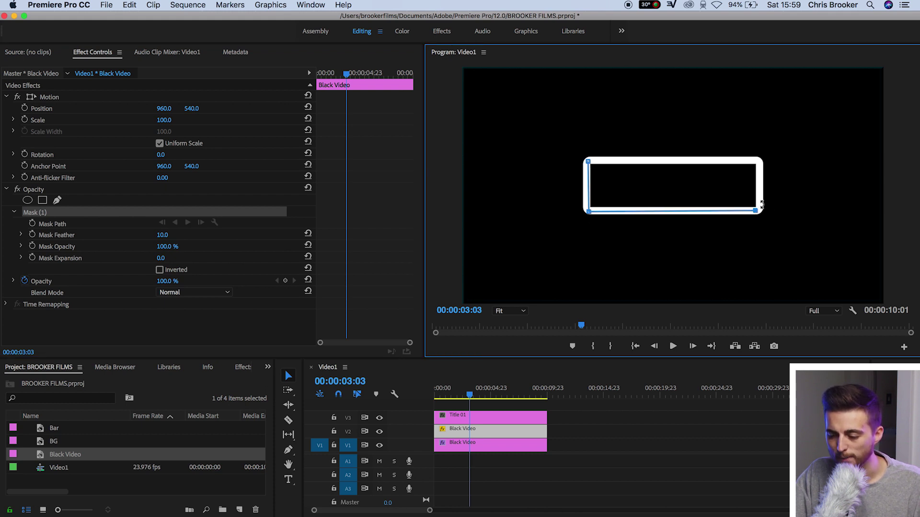
{"action": "left_click", "coordinate": [758, 163]}
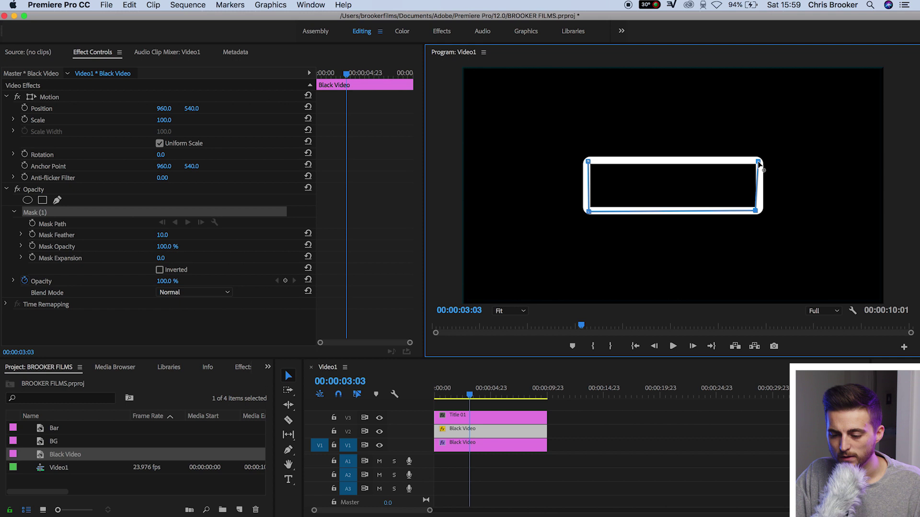
{"action": "left_click", "coordinate": [589, 162]}
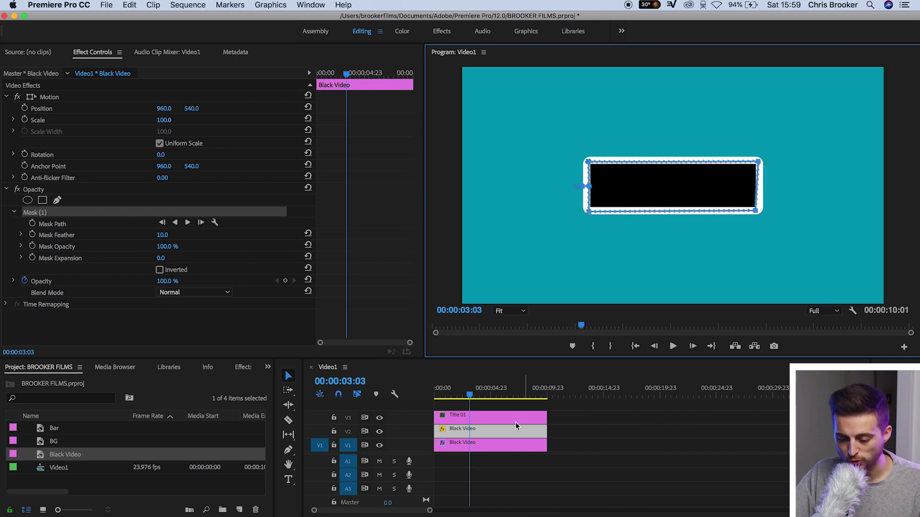
Add a Mask Path keyframe at the very end of the V2 black video, at 00:00:10:01
{"action": "left_click", "coordinate": [520, 392]}
{"action": "left_click_drag", "start_coordinate": [402, 73], "coordinate": [423, 75]}
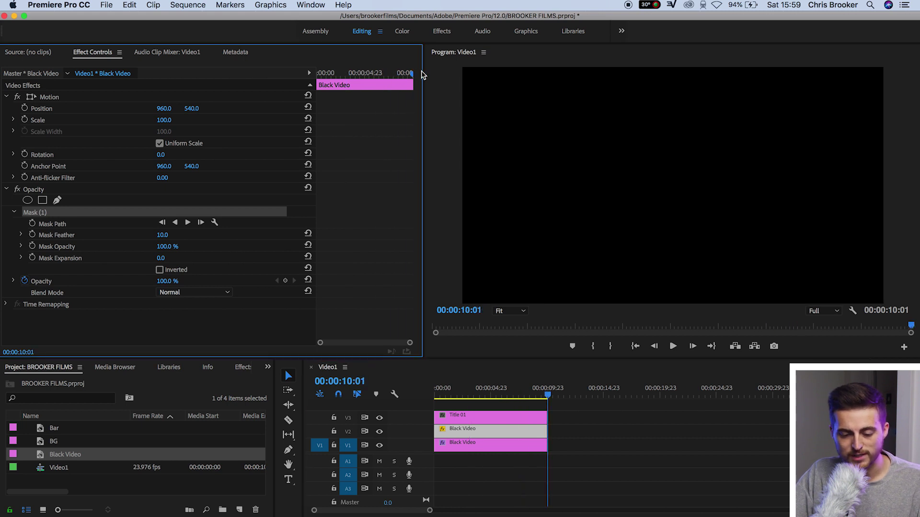
{"action": "left_click", "coordinate": [64, 225]}
{"action": "left_click", "coordinate": [32, 224]}
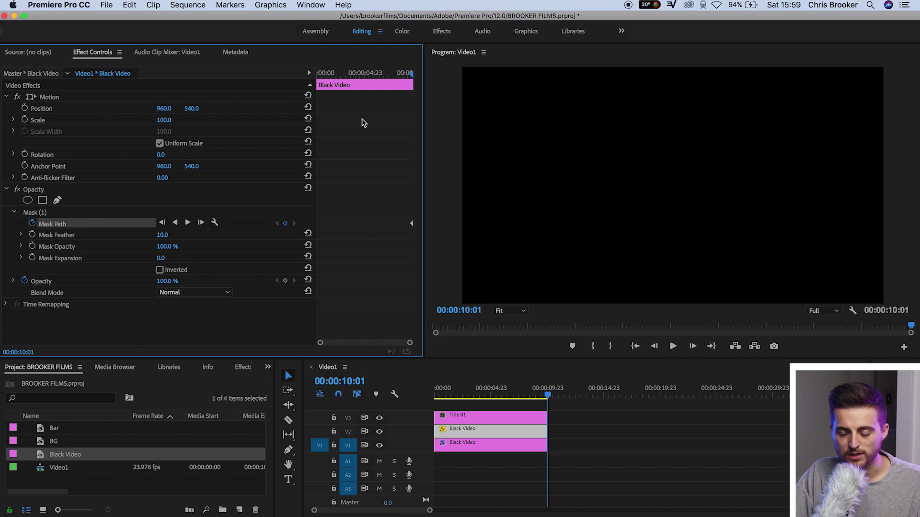
At 00:00:00:00, collapse the mask's right-hand points onto the rectangle's left edge, and play back the filling animation
{"action": "left_click_drag", "start_coordinate": [404, 72], "coordinate": [308, 85]}
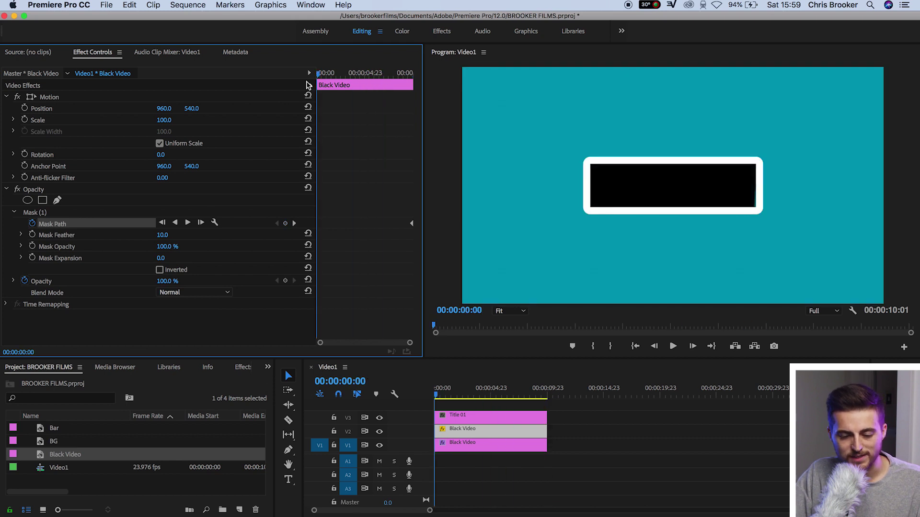
{"action": "left_click", "coordinate": [35, 213]}
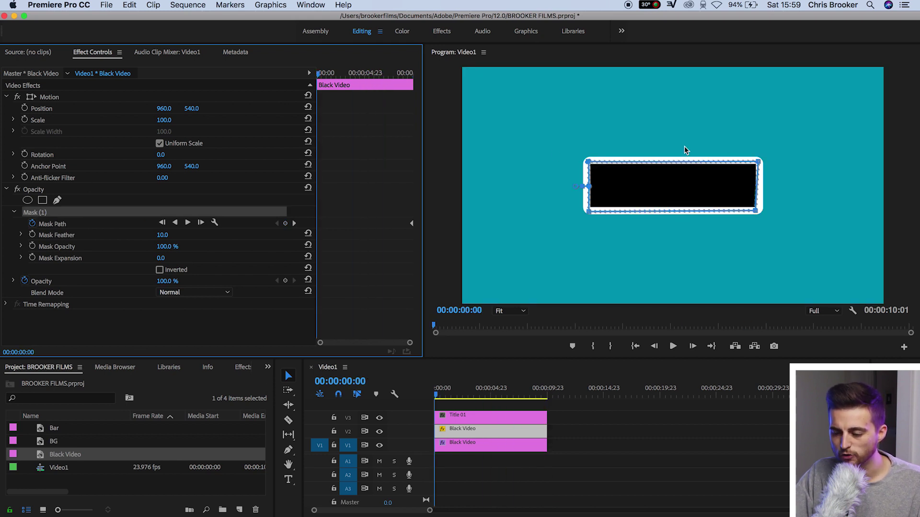
{"action": "left_click", "coordinate": [758, 163]}
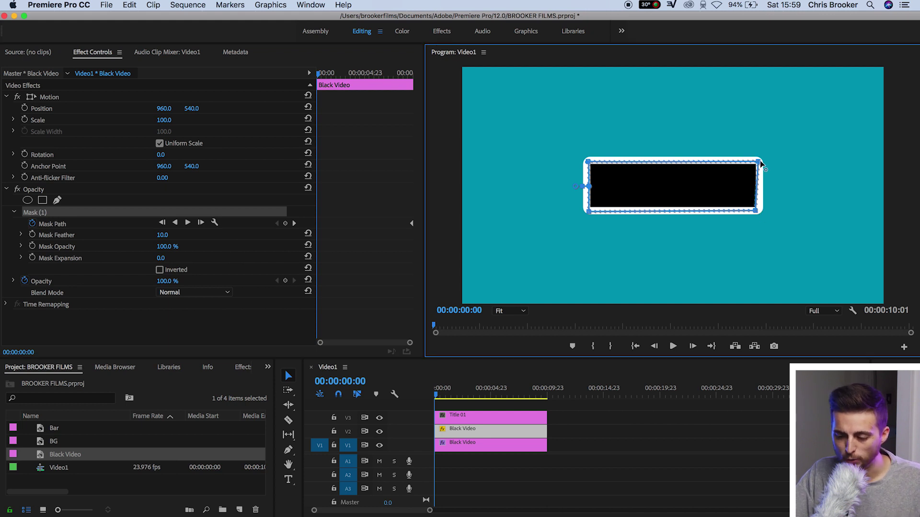
{"action": "left_click_drag", "start_coordinate": [745, 162], "coordinate": [592, 164]}
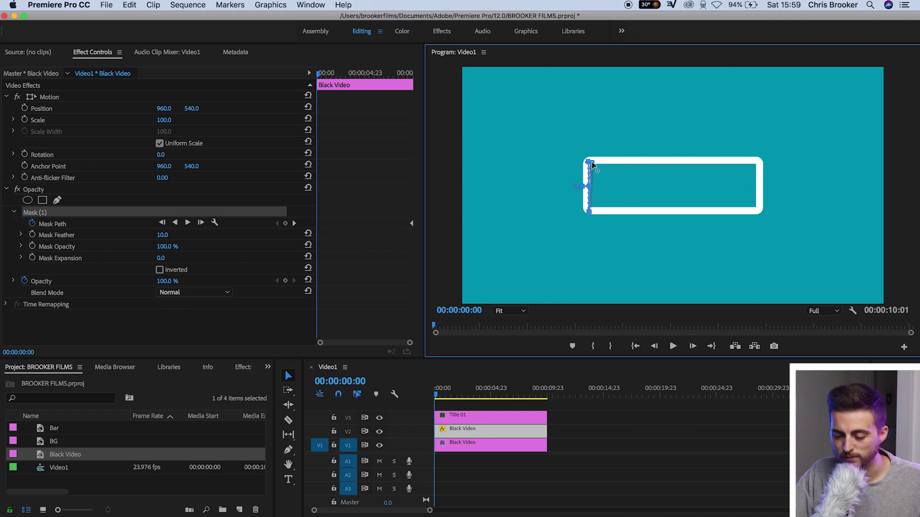
{"action": "key", "text": "space"}
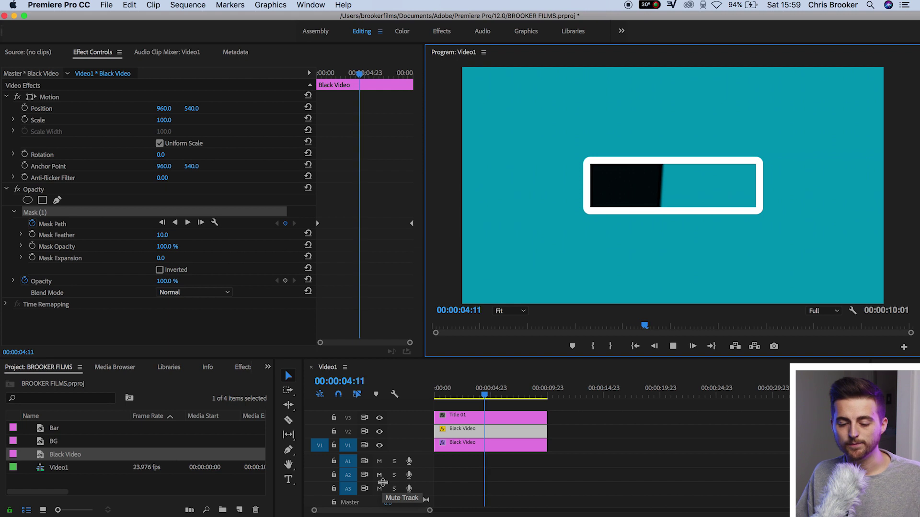
{"action": "key", "text": "space"}
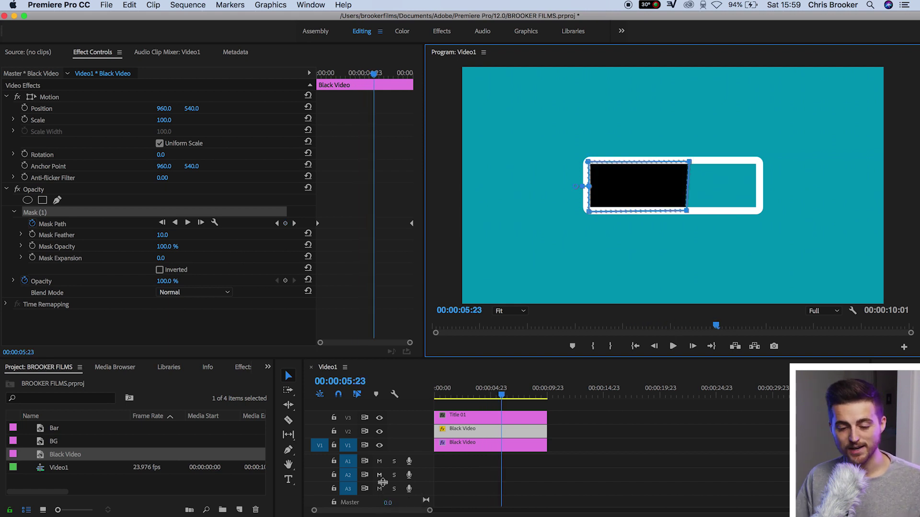
Find the Tint effect and apply it to the black video clip on track V2
{"action": "left_click", "coordinate": [243, 367]}
{"action": "left_click", "coordinate": [44, 383]}
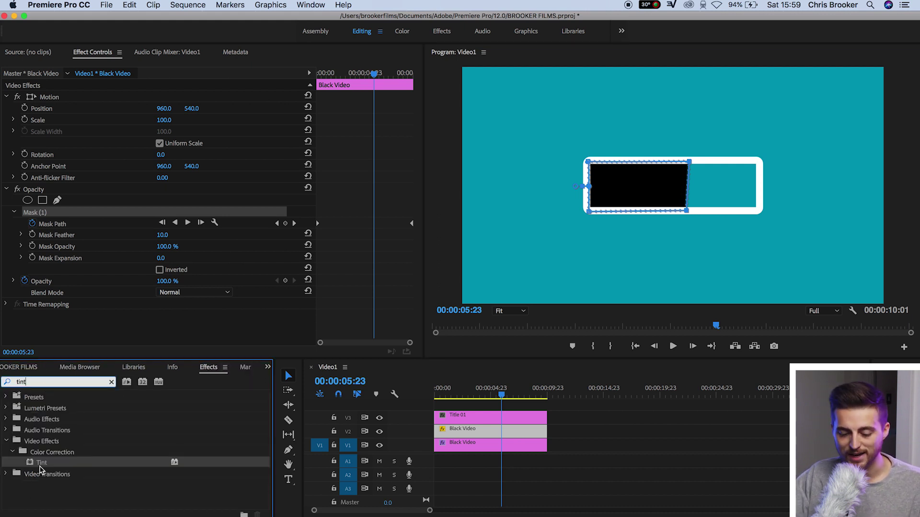
{"action": "left_click_drag", "start_coordinate": [48, 465], "coordinate": [487, 429]}
Set the Tint effect's Map Black To colour to pink (D368C7) and play the sequence from the start
{"action": "scroll", "coordinate": [362, 269], "scroll_direction": "down", "scroll_amount": 3}
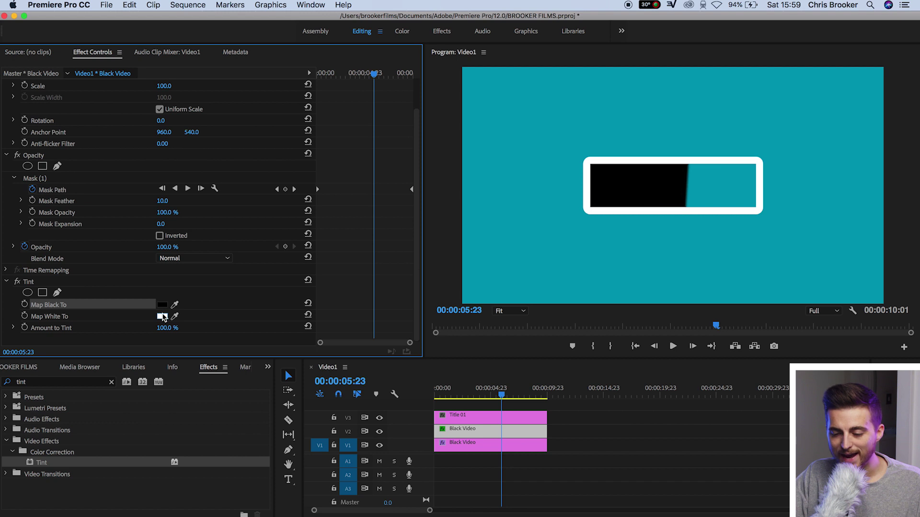
{"action": "left_click", "coordinate": [162, 305]}
{"action": "left_click_drag", "start_coordinate": [487, 144], "coordinate": [486, 249]}
{"action": "left_click_drag", "start_coordinate": [434, 240], "coordinate": [411, 240]}
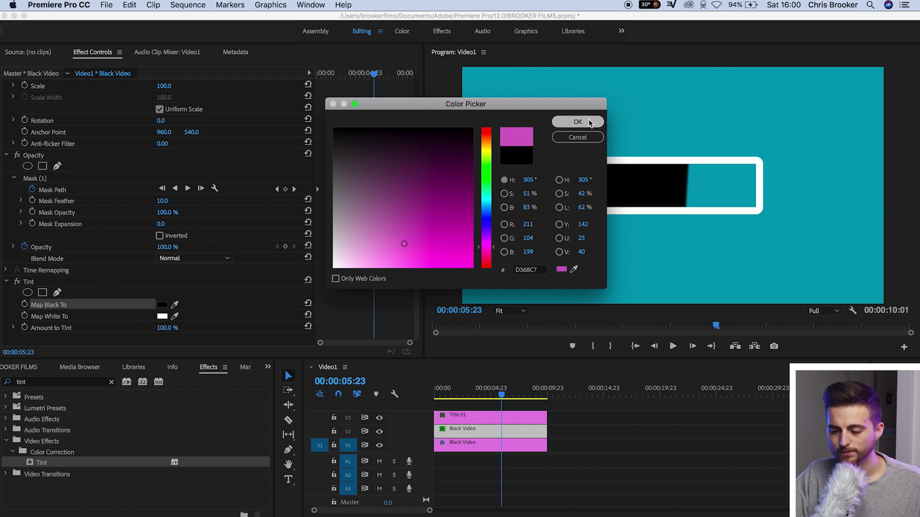
{"action": "left_click", "coordinate": [588, 120]}
{"action": "key", "text": "Down"}
{"action": "key", "text": "Up"}
{"action": "key", "text": "space"}
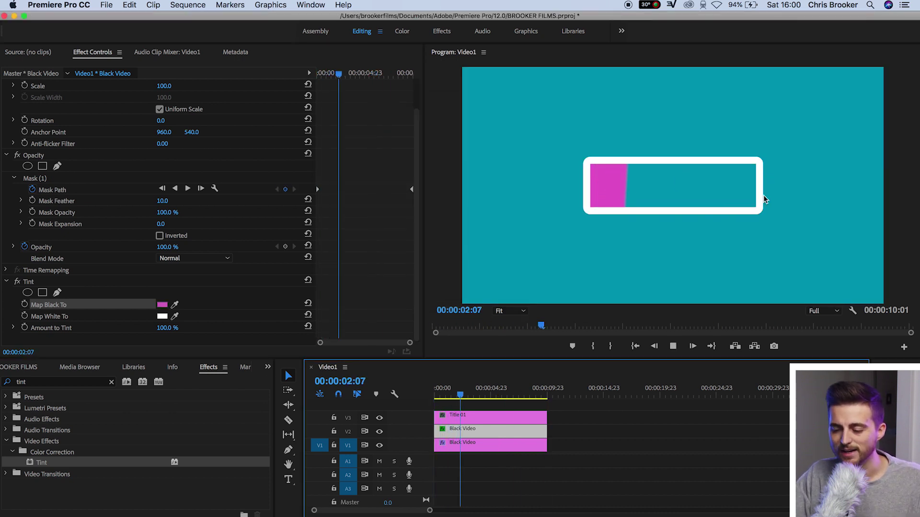
{"action": "key", "text": "space"}
Magnify the program preview to 200% and set the bar's Mask Feather to 0
{"action": "left_click", "coordinate": [509, 311]}
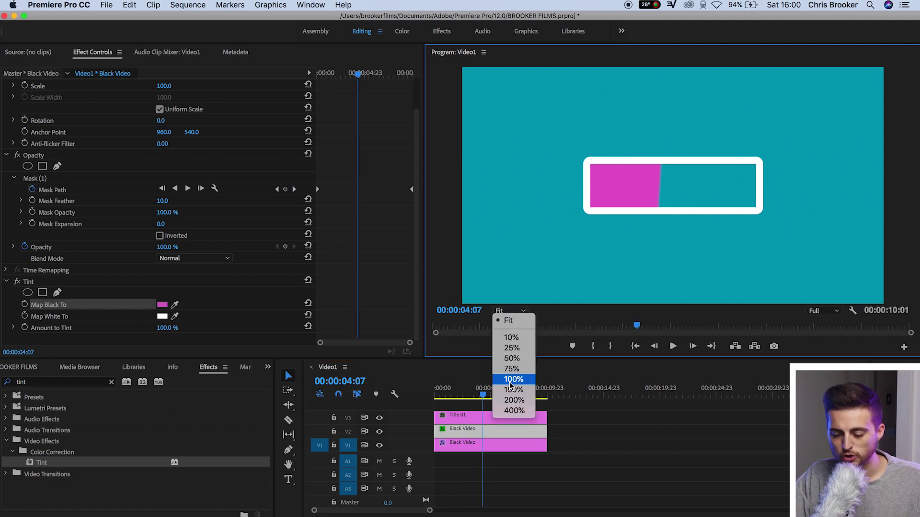
{"action": "left_click", "coordinate": [513, 400]}
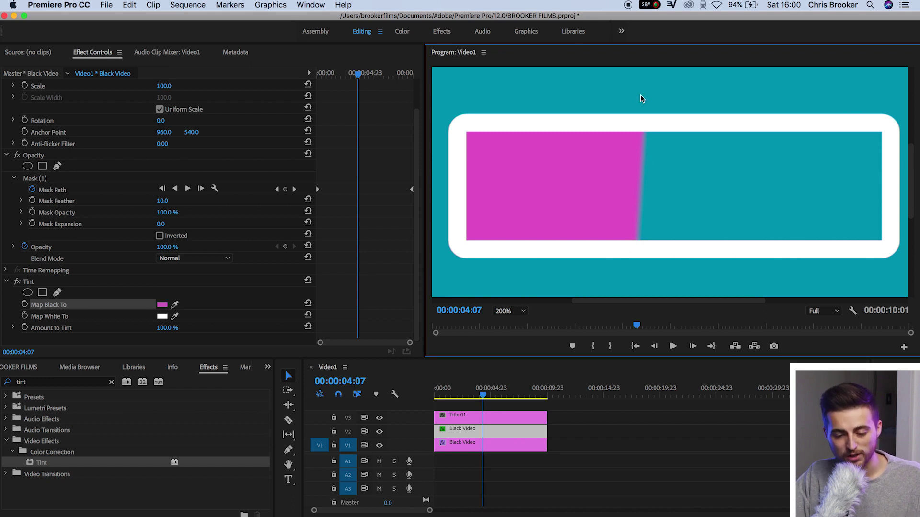
{"action": "left_click", "coordinate": [61, 190]}
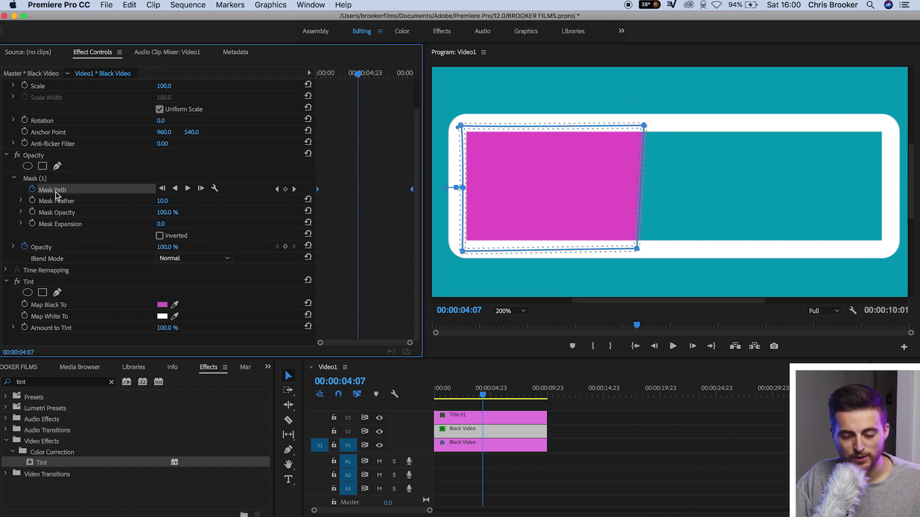
{"action": "left_click", "coordinate": [67, 201]}
{"action": "left_click_drag", "start_coordinate": [163, 200], "coordinate": [144, 201]}
{"action": "left_click", "coordinate": [666, 444]}
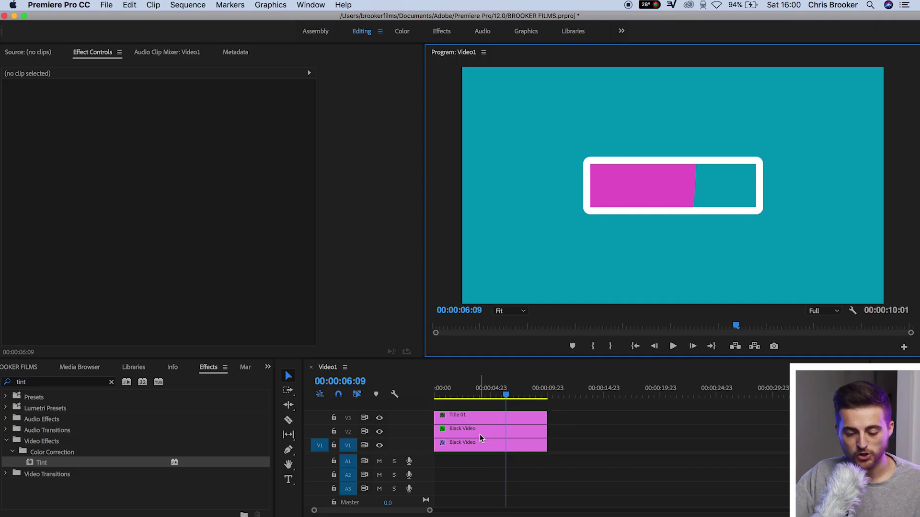
Search the effects for "blind" and apply Venetian Blinds to the pink bar clip on track V2
{"action": "double_click", "coordinate": [48, 380]}
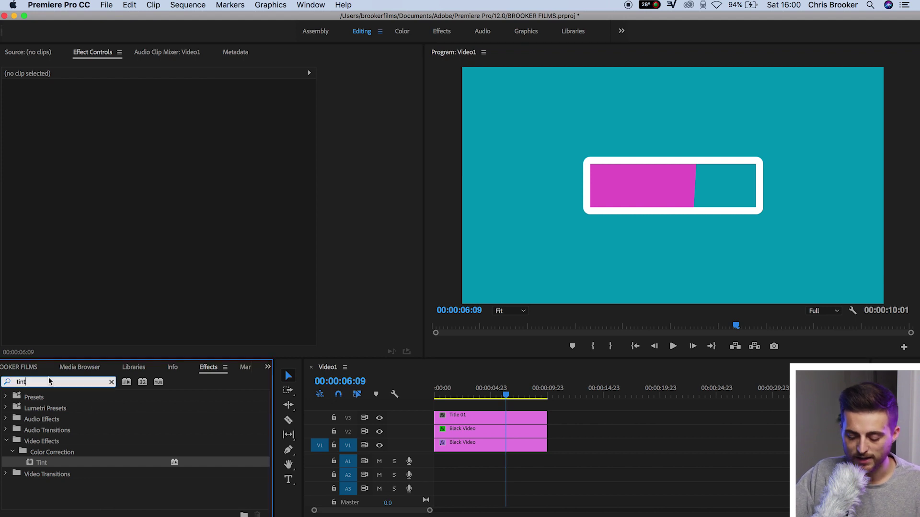
{"action": "type", "text": "blind"}
{"action": "left_click", "coordinate": [48, 452]}
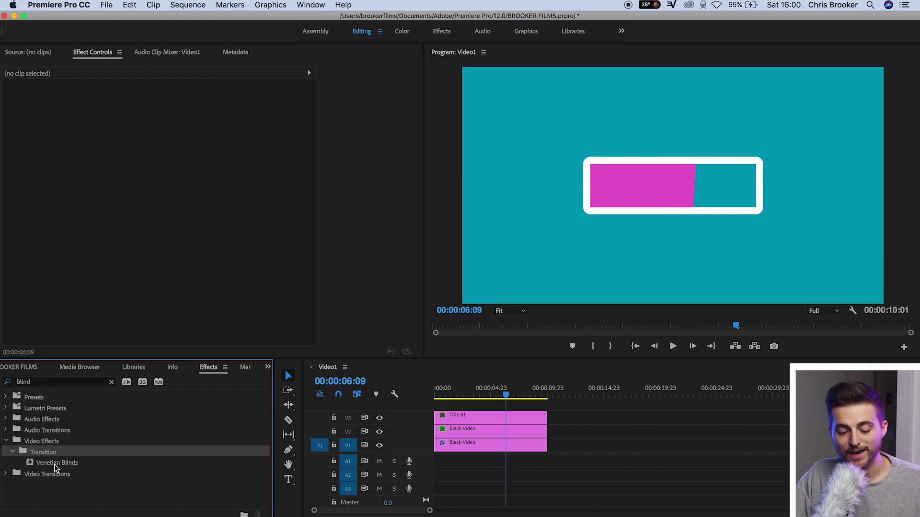
{"action": "left_click", "coordinate": [55, 465]}
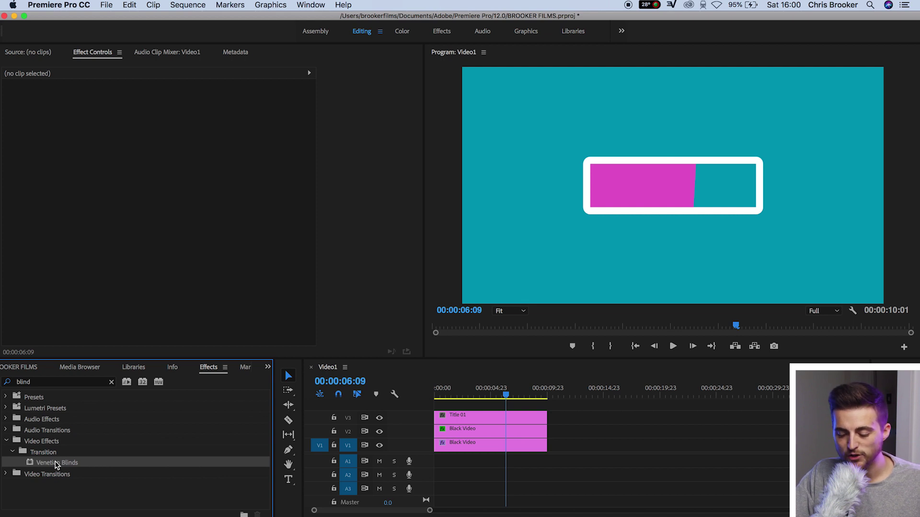
{"action": "left_click_drag", "start_coordinate": [56, 464], "coordinate": [461, 433]}
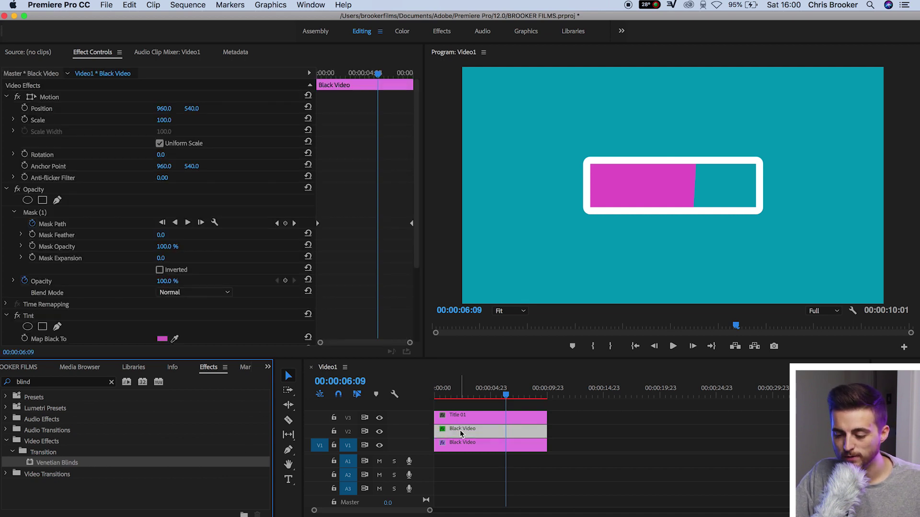
Set the Venetian Blinds Transition Completion to 32% with the playhead at 00:00:07:18
{"action": "left_click", "coordinate": [472, 395]}
{"action": "scroll", "coordinate": [329, 247], "scroll_direction": "down", "scroll_amount": 4}
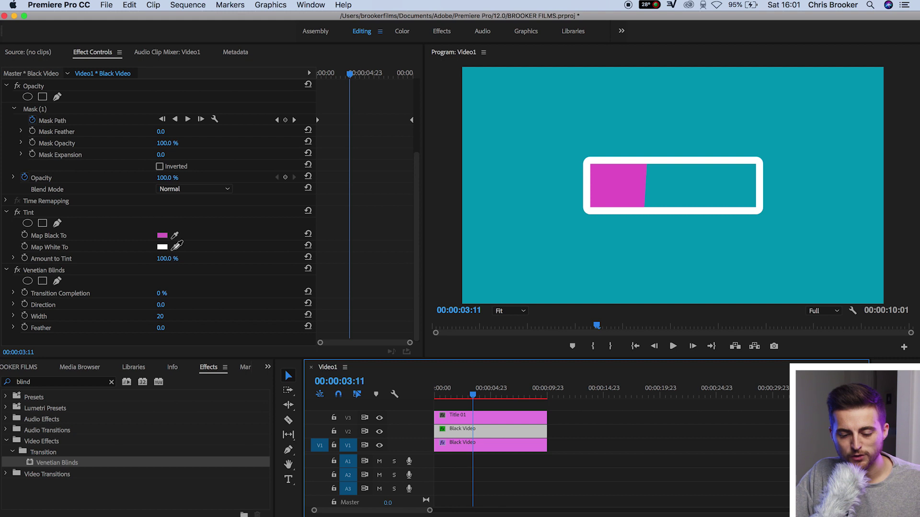
{"action": "left_click", "coordinate": [48, 271]}
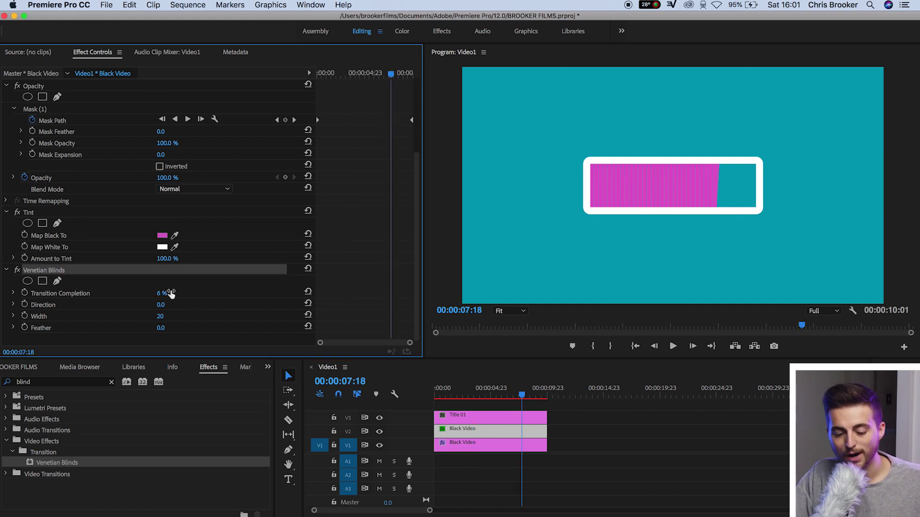
{"action": "left_click_drag", "start_coordinate": [162, 293], "coordinate": [179, 293]}
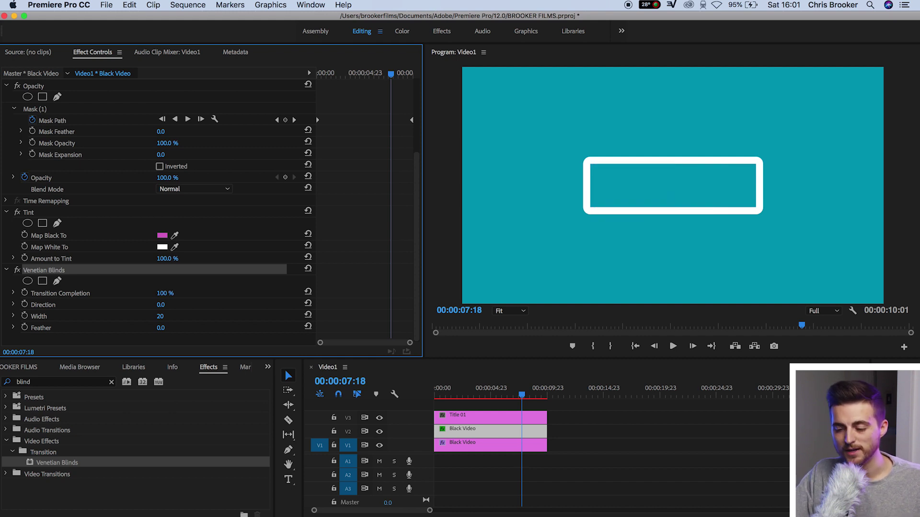
{"action": "left_click_drag", "start_coordinate": [161, 294], "coordinate": [170, 293]}
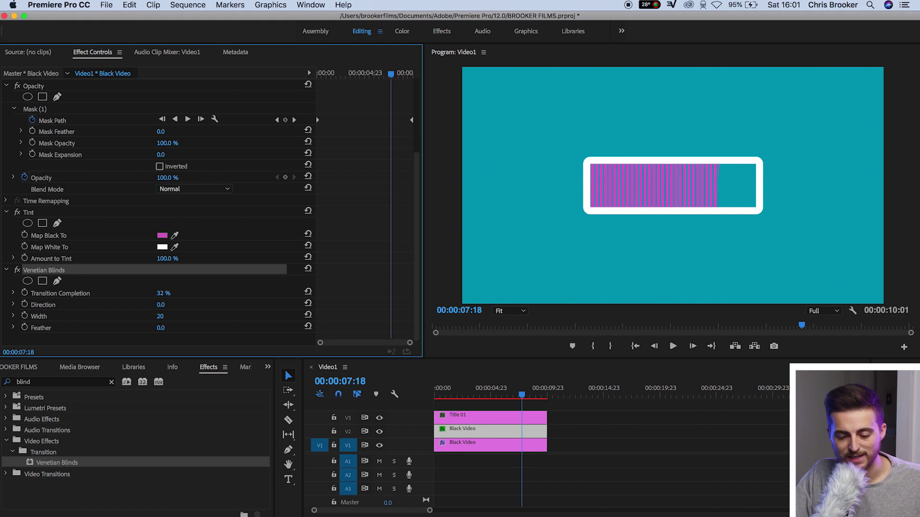
Keep the Venetian Blinds Direction at 0° and set its Width to 115
{"action": "left_click", "coordinate": [163, 305]}
{"action": "left_click", "coordinate": [170, 316]}
{"action": "type", "text": "71"}
{"action": "key", "text": "Return"}
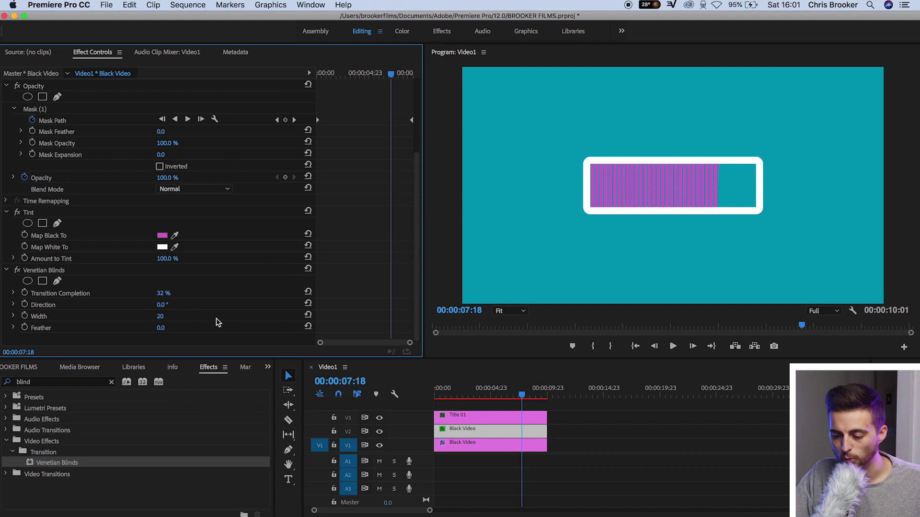
{"action": "left_click_drag", "start_coordinate": [160, 316], "coordinate": [176, 316]}
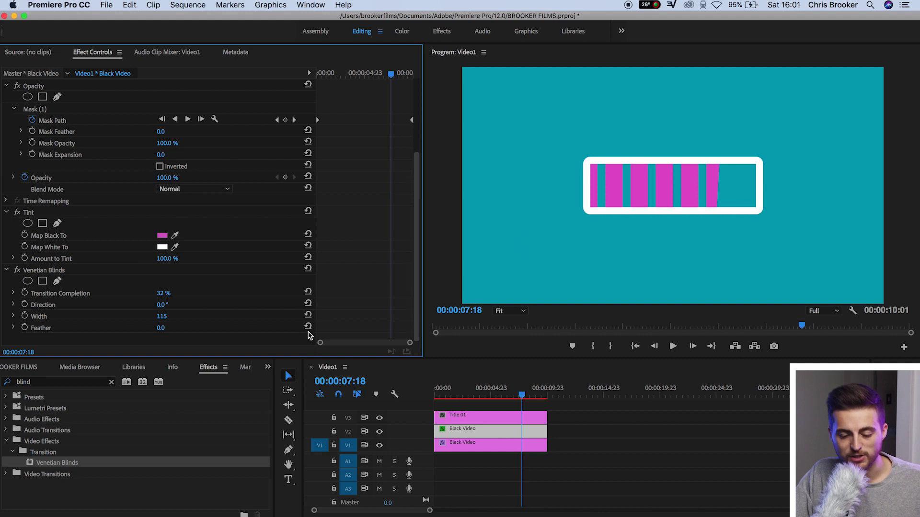
Keep the Venetian Blinds Feather at 0.0, set its Width to 67, and play the sequence from the start
{"action": "left_click_drag", "start_coordinate": [160, 326], "coordinate": [153, 326]}
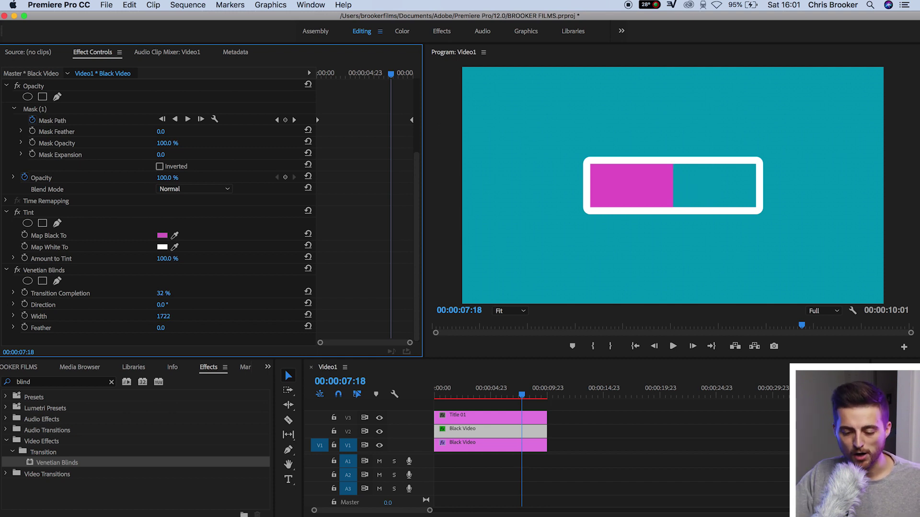
{"action": "left_click_drag", "start_coordinate": [162, 316], "coordinate": [133, 317]}
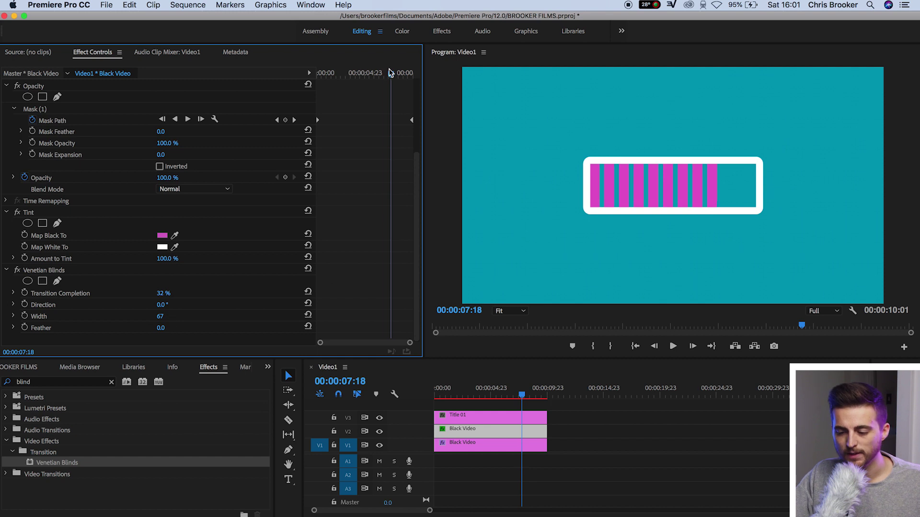
{"action": "key", "text": "Home"}
{"action": "key", "text": "space"}
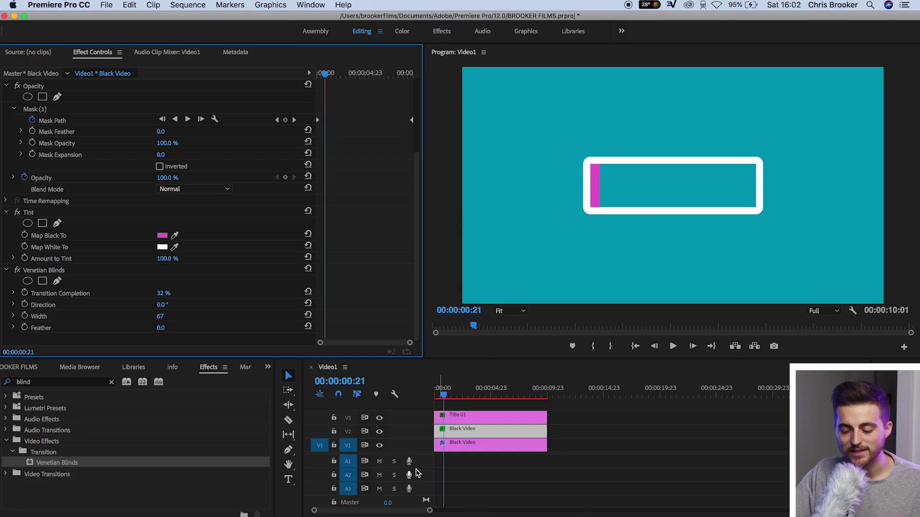
Make room above the top video track in the timeline, deselect the clips, and create a new Legacy Title with the default settings
{"action": "left_click_drag", "start_coordinate": [413, 473], "coordinate": [415, 477]}
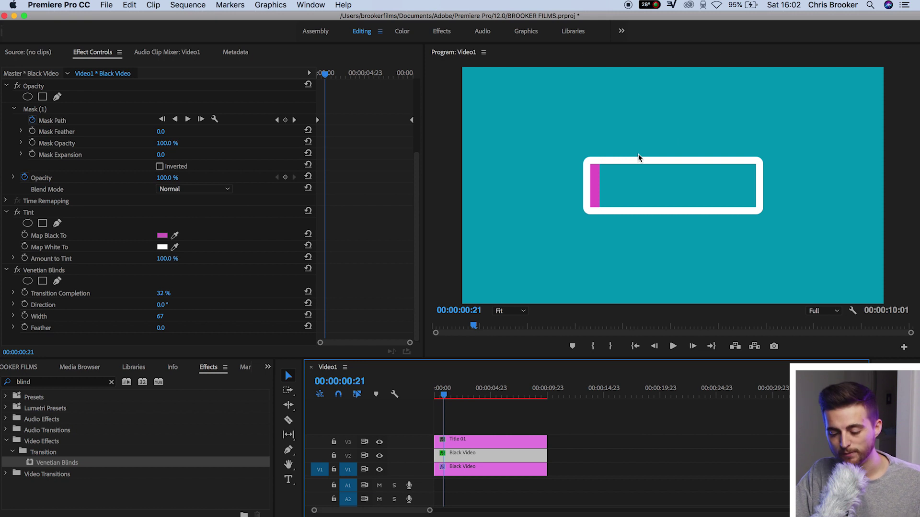
{"action": "left_click", "coordinate": [471, 420]}
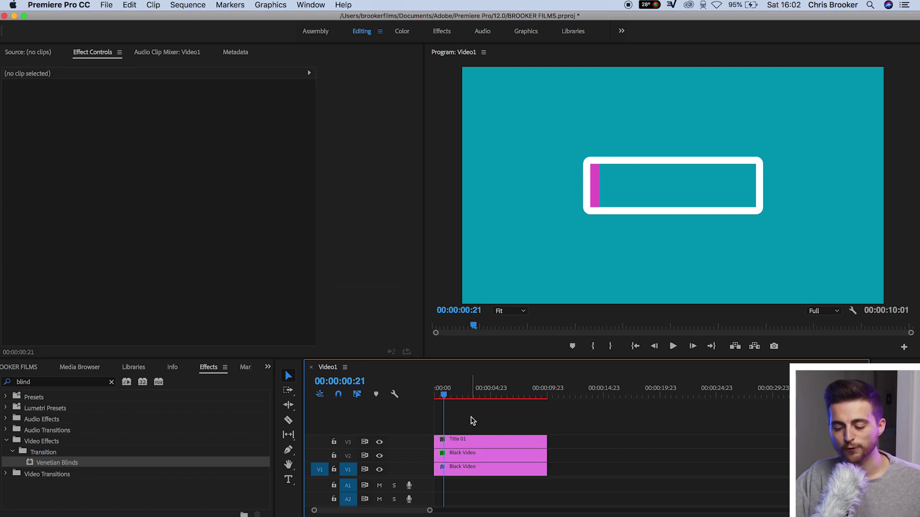
{"action": "left_click", "coordinate": [106, 5]}
{"action": "mouse_move", "coordinate": [110, 18]}
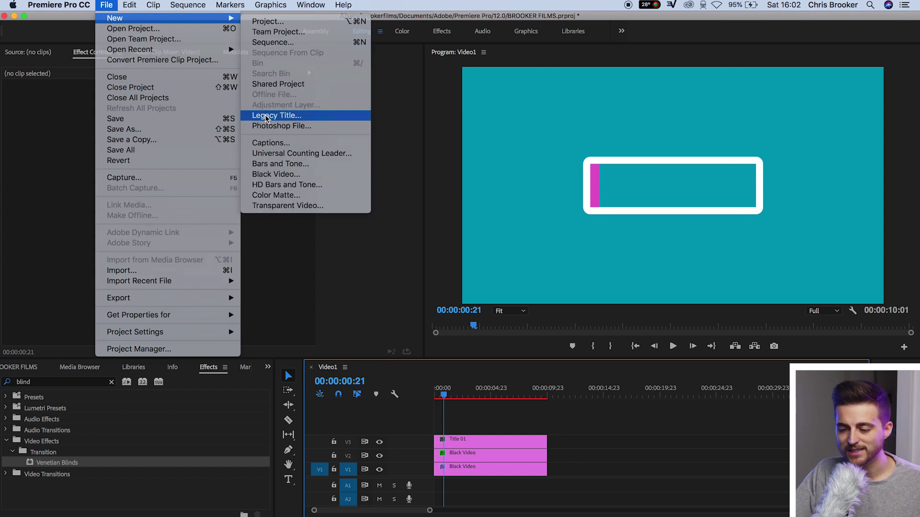
{"action": "left_click", "coordinate": [267, 116]}
{"action": "key", "text": "Return"}
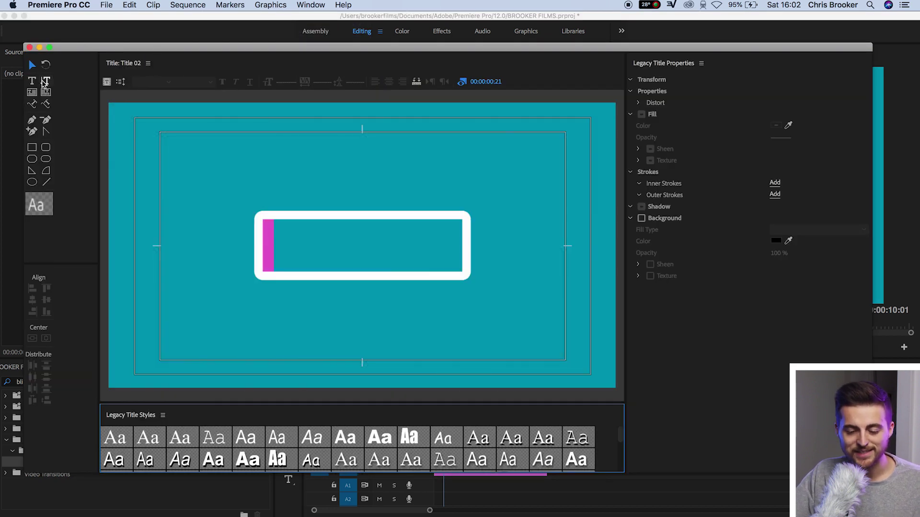
Add the text "LOADING" to the title above the white bar outline
{"action": "left_click", "coordinate": [32, 81]}
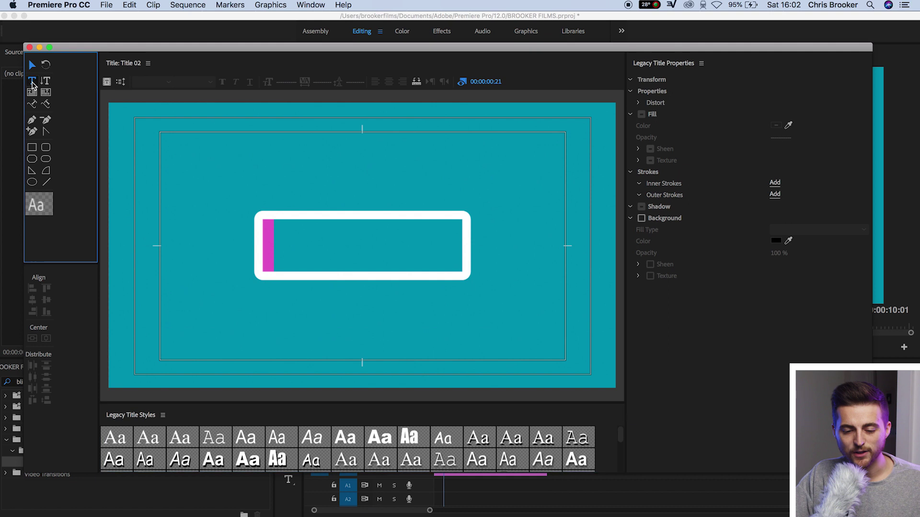
{"action": "left_click", "coordinate": [291, 181]}
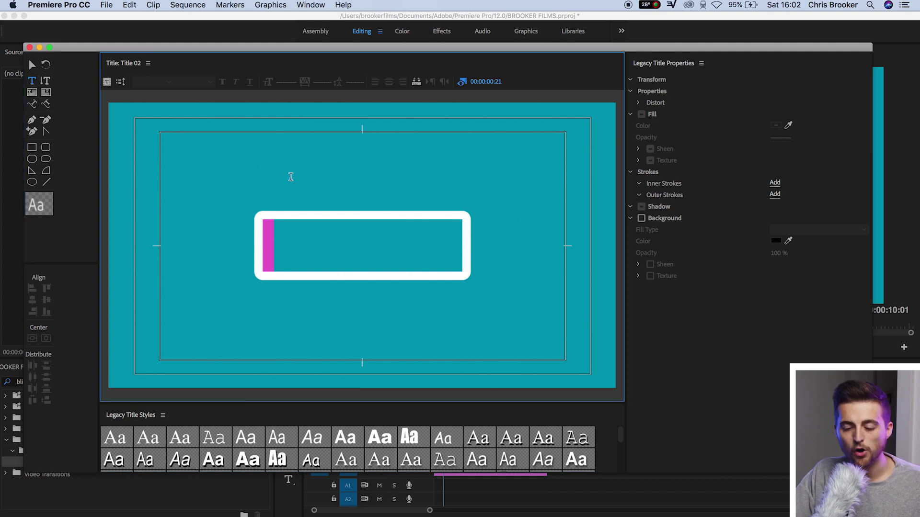
{"action": "type", "text": "LOADING"}
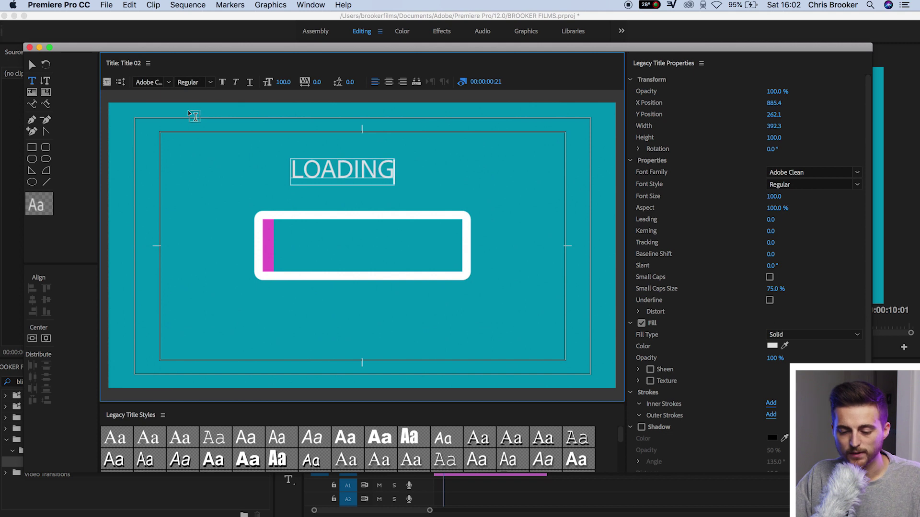
Set the whole LOADING text to the Avenir font in the Black style
{"action": "key", "text": "super+a"}
{"action": "left_click", "coordinate": [168, 83]}
{"action": "type", "text": "Avenir"}
{"action": "key", "text": "Return"}
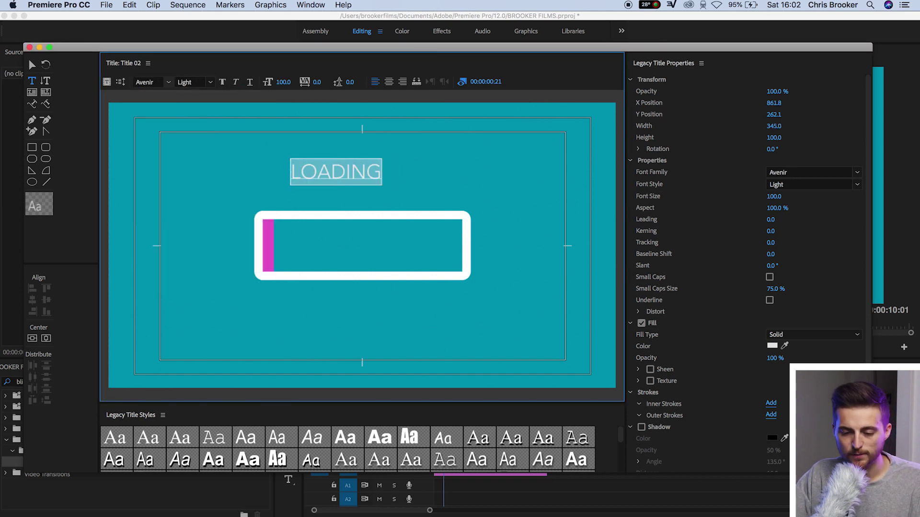
{"action": "left_click", "coordinate": [210, 82]}
{"action": "left_click", "coordinate": [210, 94]}
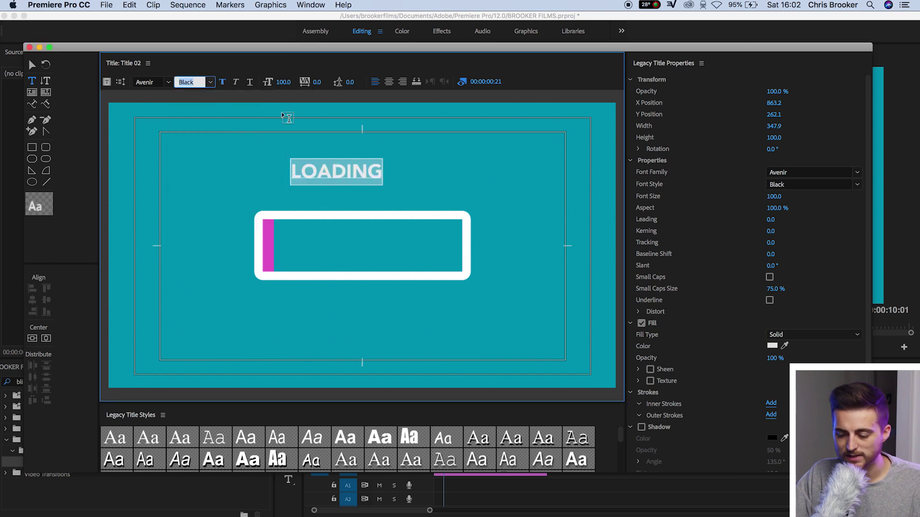
Set the LOADING text's fill colour to white (FFFFFF) and centre the text vertically and horizontally in the frame
{"action": "left_click", "coordinate": [772, 346]}
{"action": "left_click_drag", "start_coordinate": [443, 187], "coordinate": [248, 336]}
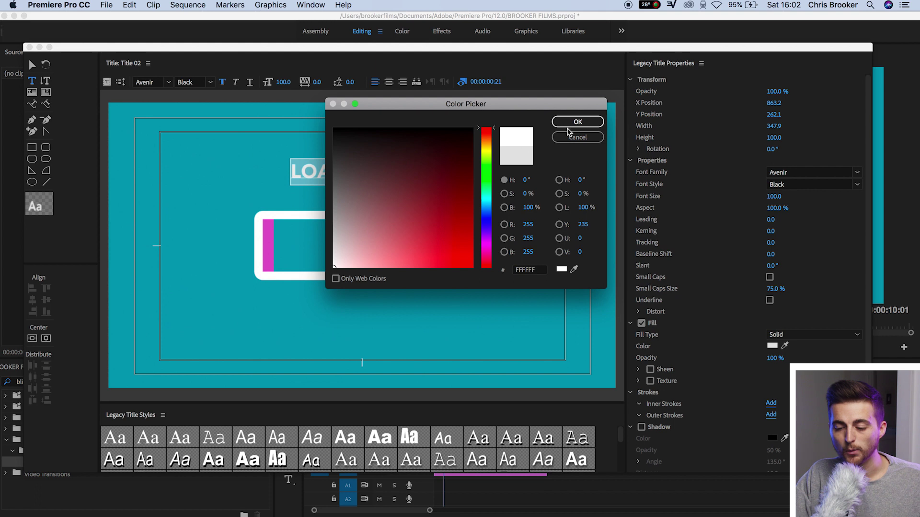
{"action": "left_click", "coordinate": [568, 127]}
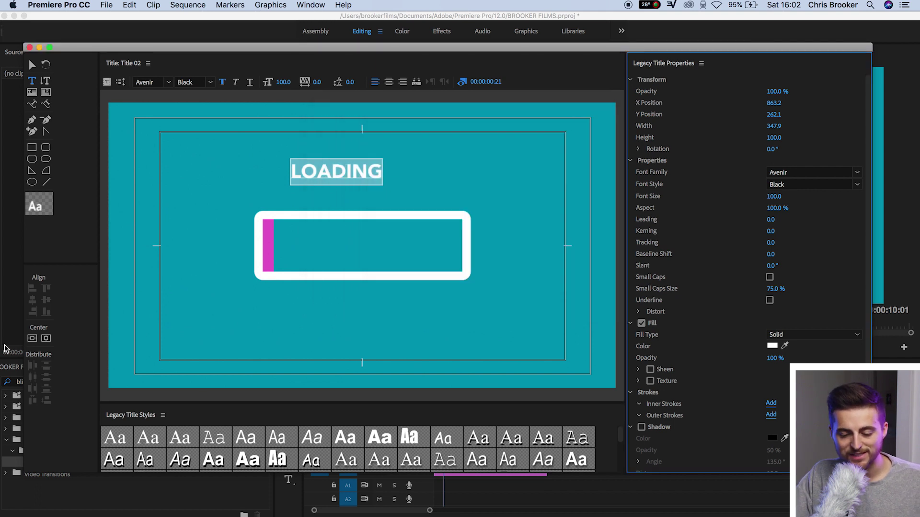
{"action": "left_click", "coordinate": [46, 339]}
{"action": "left_click", "coordinate": [32, 339]}
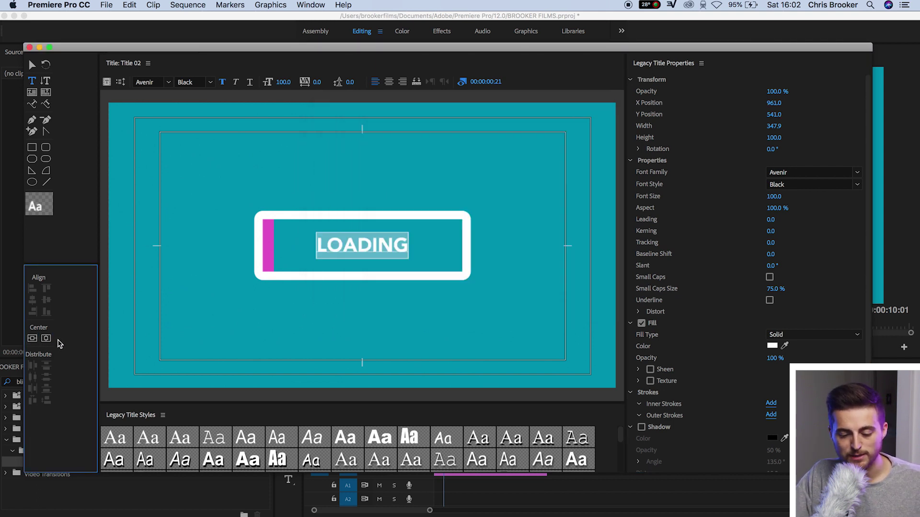
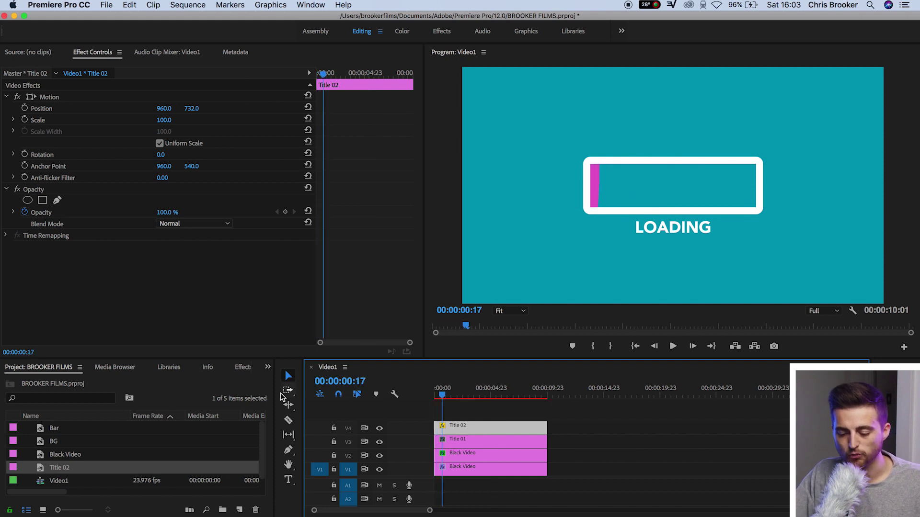
Keyframe the LOADING title clip's Opacity at 100% at 00:00:01:00 and 0% at 00:00:01:05
{"action": "key", "text": "space"}
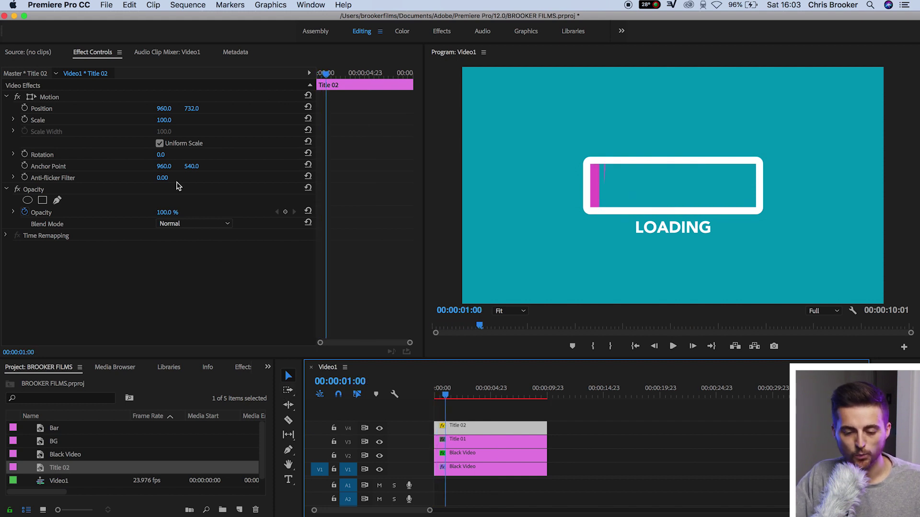
{"action": "left_click", "coordinate": [286, 213]}
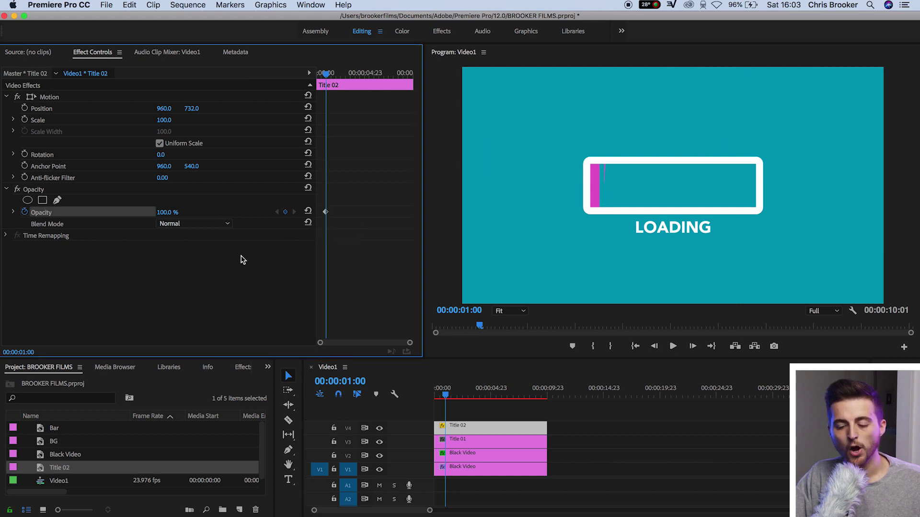
{"action": "key", "text": "Right"}
{"action": "key", "text": "Right"}
{"action": "key", "text": "Right"}
{"action": "key", "text": "Right"}
{"action": "key", "text": "Right"}
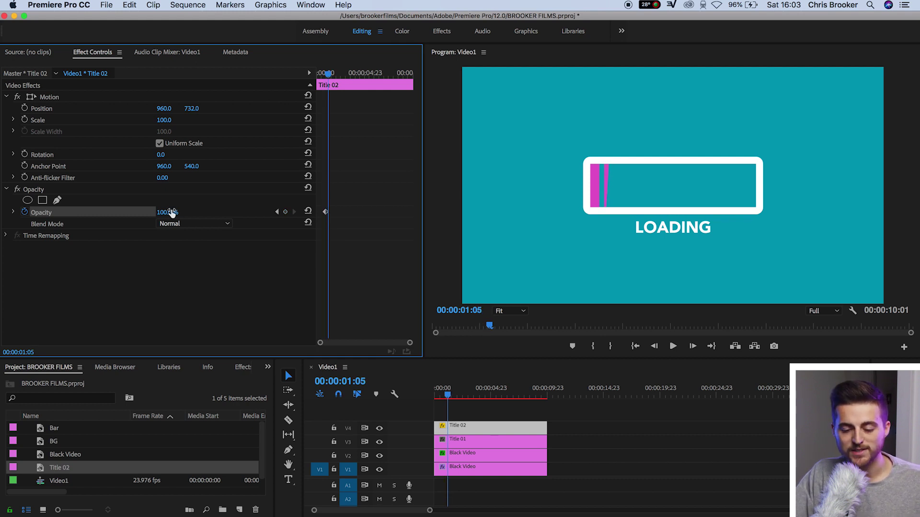
{"action": "left_click_drag", "start_coordinate": [171, 212], "coordinate": [120, 212]}
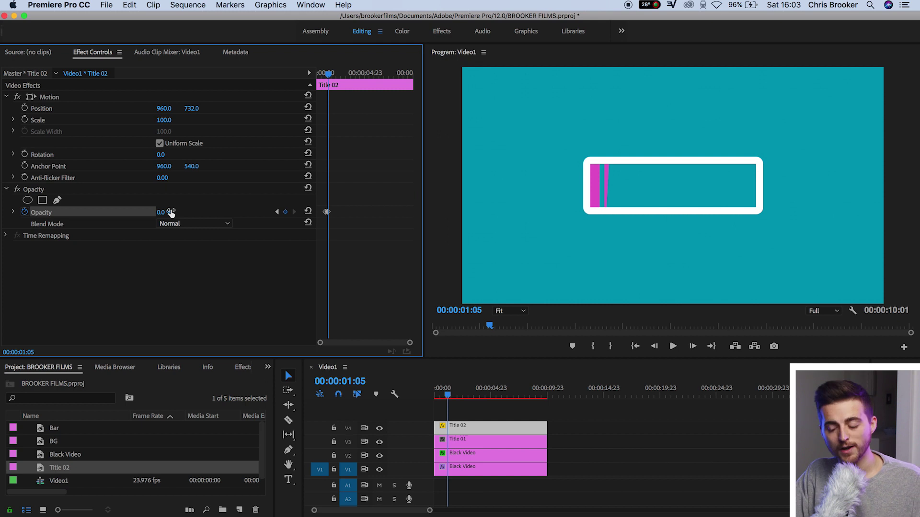
Add another Opacity keyframe at 0% to the LOADING title clip at 00:00:01:10
{"action": "key", "text": "Right"}
{"action": "key", "text": "Right"}
{"action": "key", "text": "Right"}
{"action": "key", "text": "Right"}
{"action": "key", "text": "Right"}
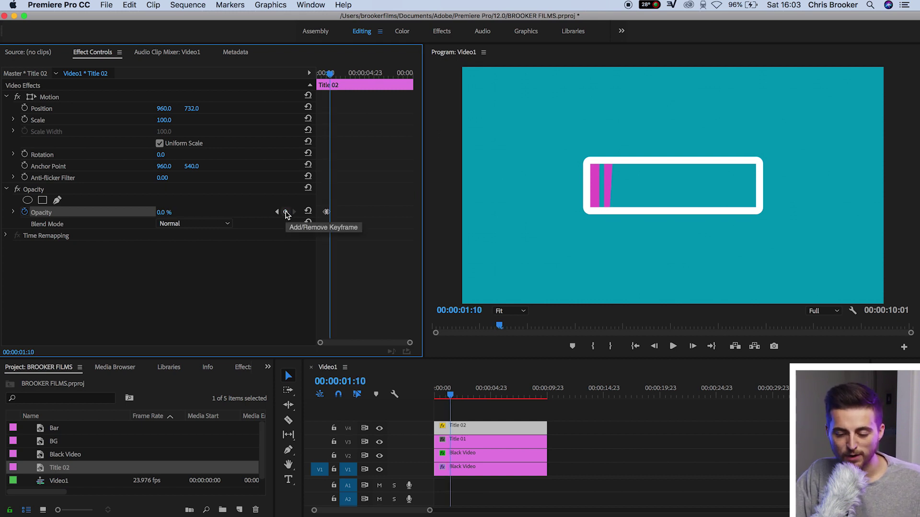
{"action": "left_click", "coordinate": [286, 212]}
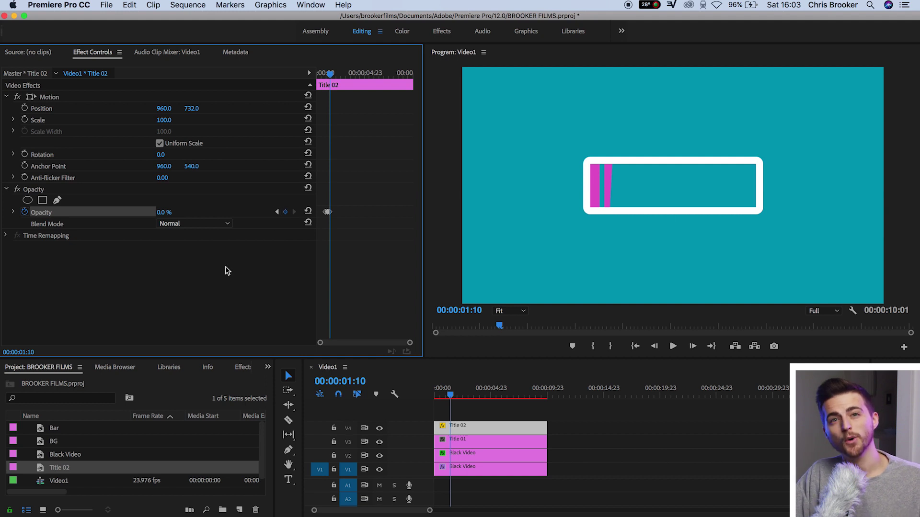
Keyframe the title's Opacity at 100% five frames further on and play the blink from the start
{"action": "key", "text": "Right"}
{"action": "key", "text": "Right"}
{"action": "key", "text": "Right"}
{"action": "key", "text": "Right"}
{"action": "key", "text": "Right"}
{"action": "left_click_drag", "start_coordinate": [164, 214], "coordinate": [173, 214]}
{"action": "key", "text": "Home"}
{"action": "key", "text": "space"}
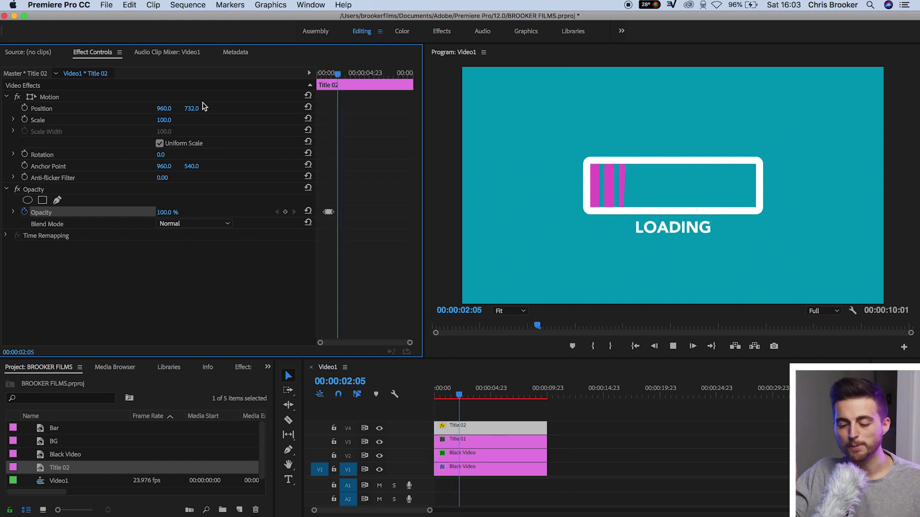
{"action": "key", "text": "space"}
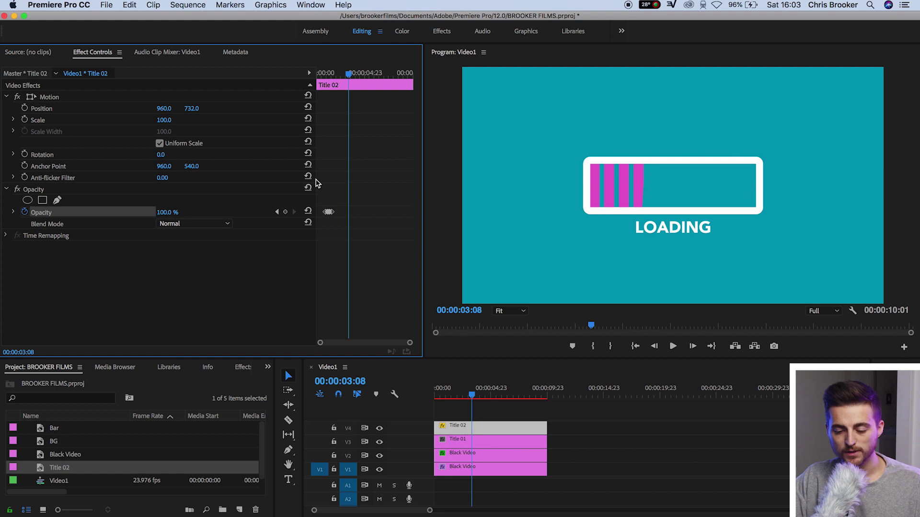
Copy the four Opacity keyframes of the LOADING title and paste them at 00:00:03:08 and 00:00:05:03
{"action": "left_click_drag", "start_coordinate": [320, 204], "coordinate": [340, 221]}
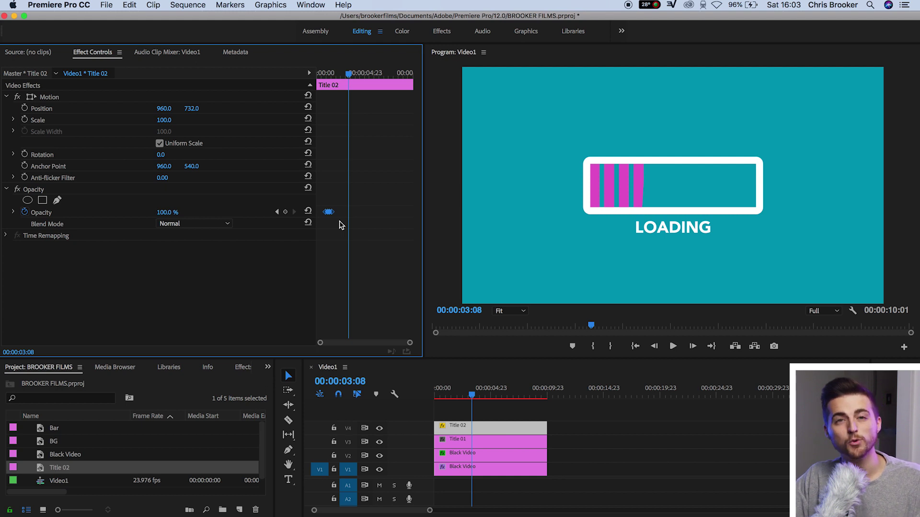
{"action": "mouse_move", "coordinate": [346, 76]}
{"action": "left_mouse_down"}
{"action": "mouse_move", "coordinate": [337, 75]}
{"action": "mouse_move", "coordinate": [348, 76]}
{"action": "left_mouse_up"}
{"action": "left_click", "coordinate": [367, 74]}
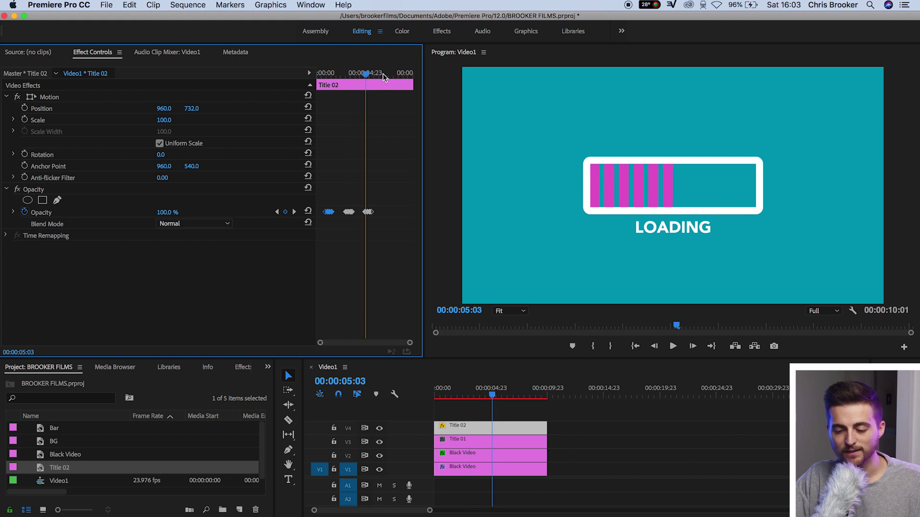
Paste the Opacity keyframes twice more across the rest of the title clip and play the sequence from the start
{"action": "left_click", "coordinate": [383, 73]}
{"action": "key", "text": "super+v"}
{"action": "left_click", "coordinate": [395, 74]}
{"action": "left_click", "coordinate": [398, 73]}
{"action": "key", "text": "super+v"}
{"action": "key", "text": "Home"}
{"action": "key", "text": "space"}
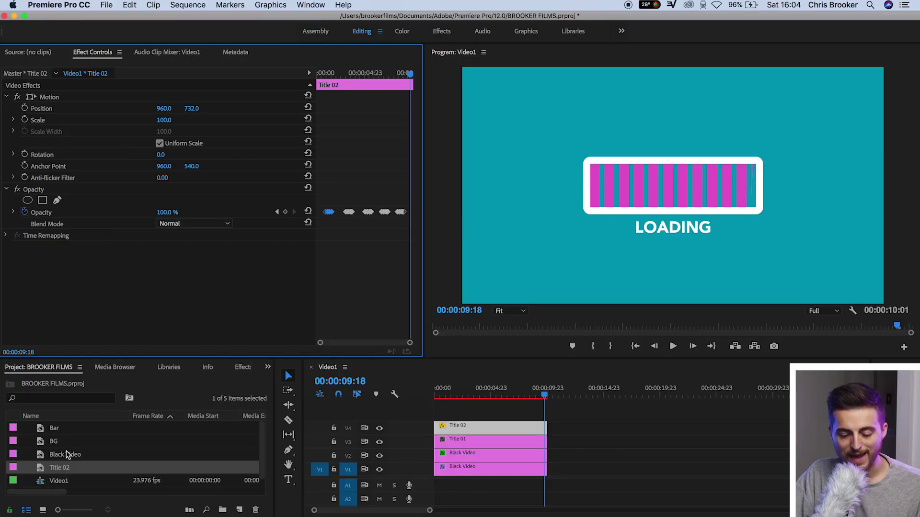
Place Black Video on new track V5 at the sequence start and extend it to the end of the other clips
{"action": "left_click", "coordinate": [67, 454]}
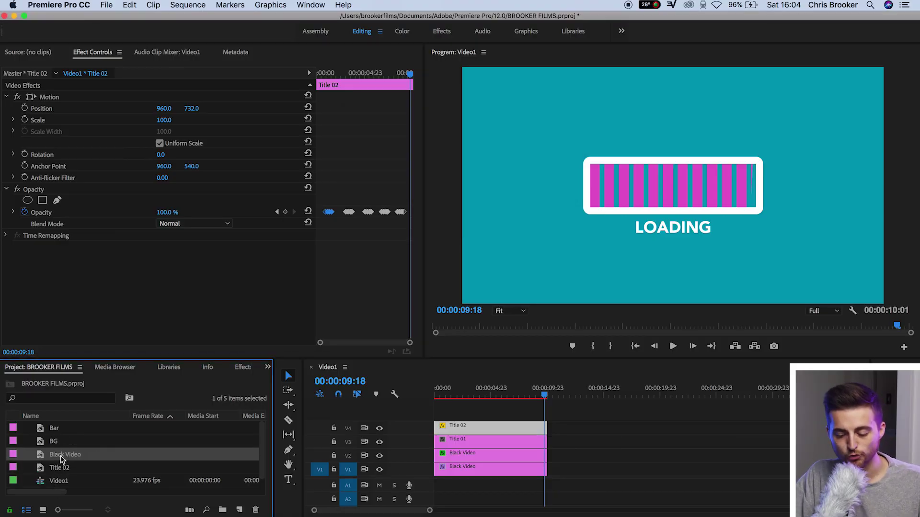
{"action": "left_click_drag", "start_coordinate": [60, 456], "coordinate": [422, 416]}
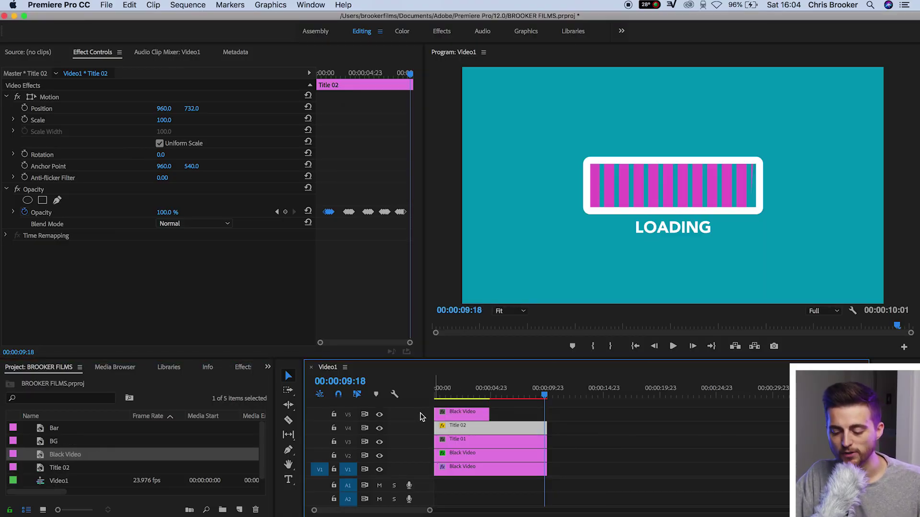
{"action": "left_click_drag", "start_coordinate": [489, 415], "coordinate": [547, 413]}
Search the effects for "timeco", apply Timecode to the Black Video clip on V5, and play the sequence to preview the counter
{"action": "left_click_drag", "start_coordinate": [545, 395], "coordinate": [453, 395]}
{"action": "left_click", "coordinate": [234, 371]}
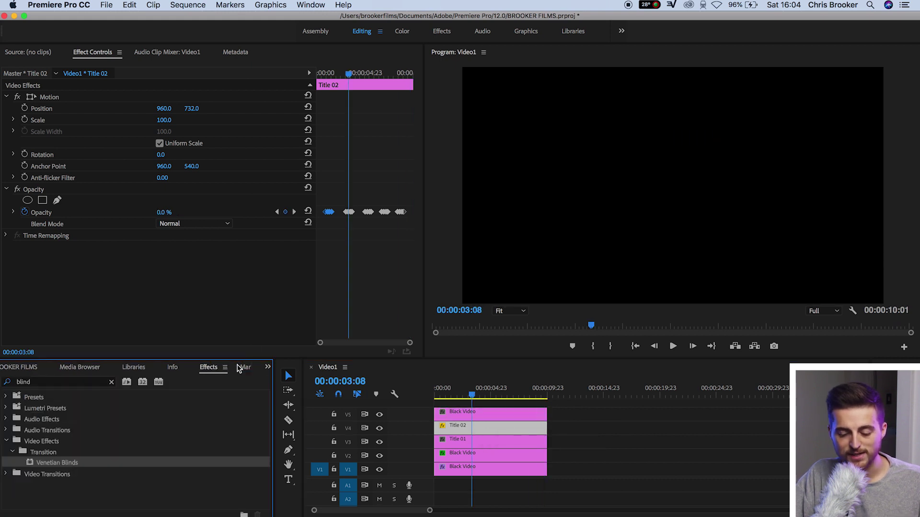
{"action": "left_click", "coordinate": [41, 382]}
{"action": "type", "text": "timeco"}
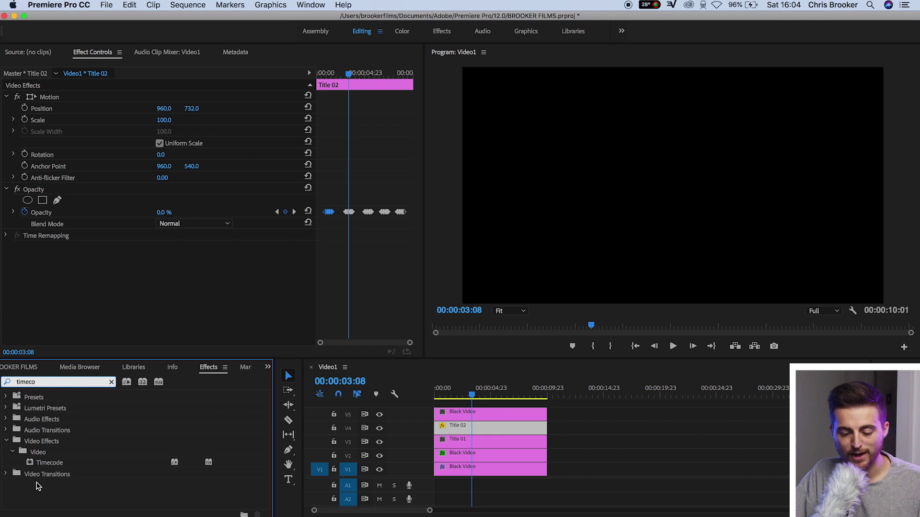
{"action": "left_click", "coordinate": [59, 463]}
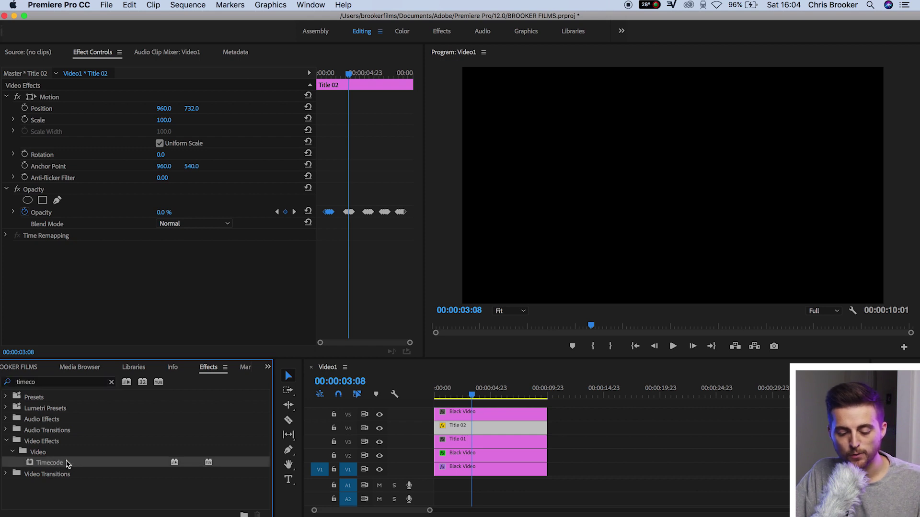
{"action": "left_click_drag", "start_coordinate": [257, 439], "coordinate": [407, 398]}
{"action": "key", "text": "space"}
{"action": "key", "text": "space"}
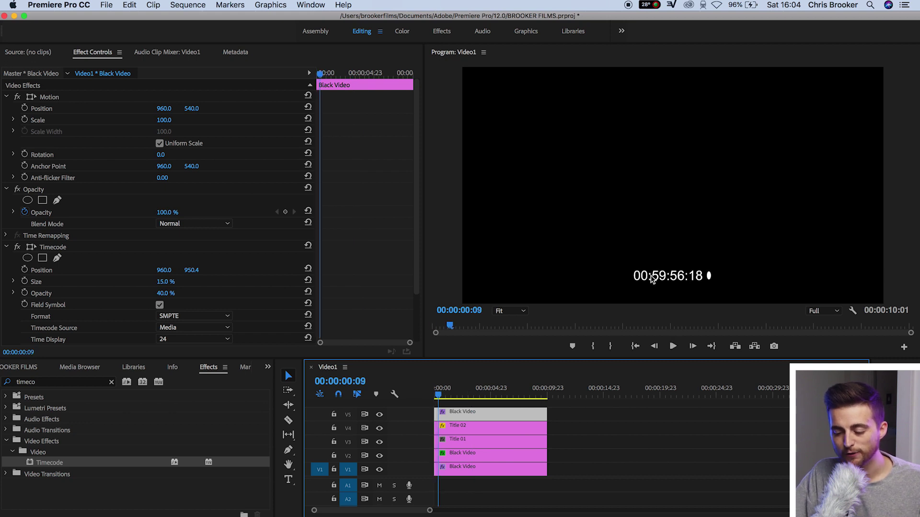
{"action": "key", "text": "space"}
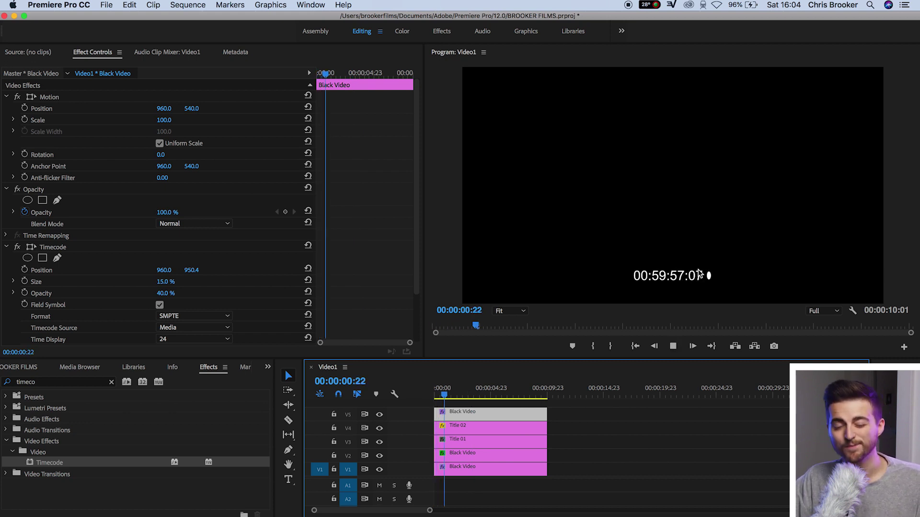
{"action": "key", "text": "space"}
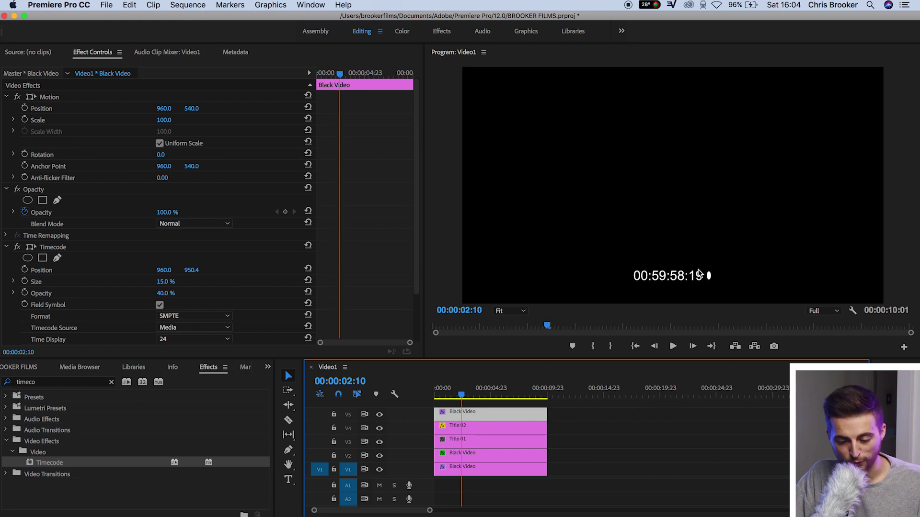
Set the Timecode effect's format to Frames and its timecode source to Clip on the V5 Black Video
{"action": "scroll", "coordinate": [332, 204], "scroll_direction": "down", "scroll_amount": 3}
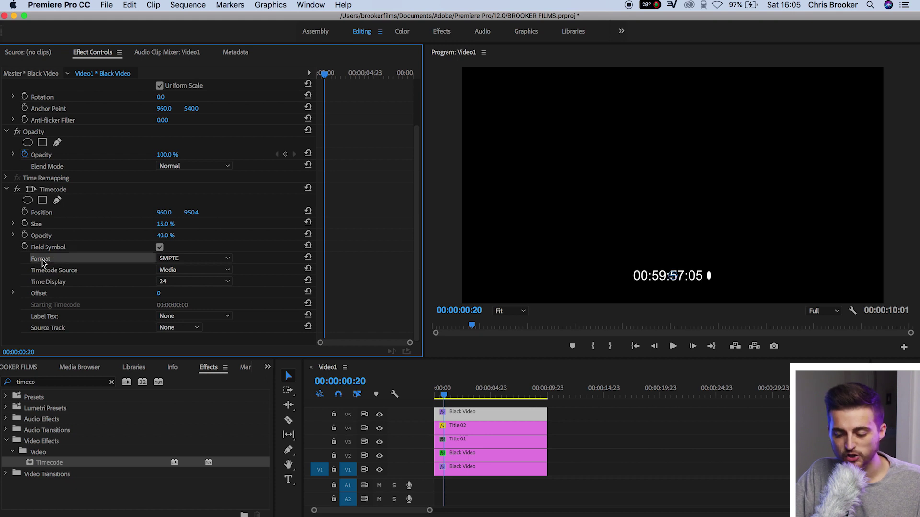
{"action": "left_click", "coordinate": [178, 258]}
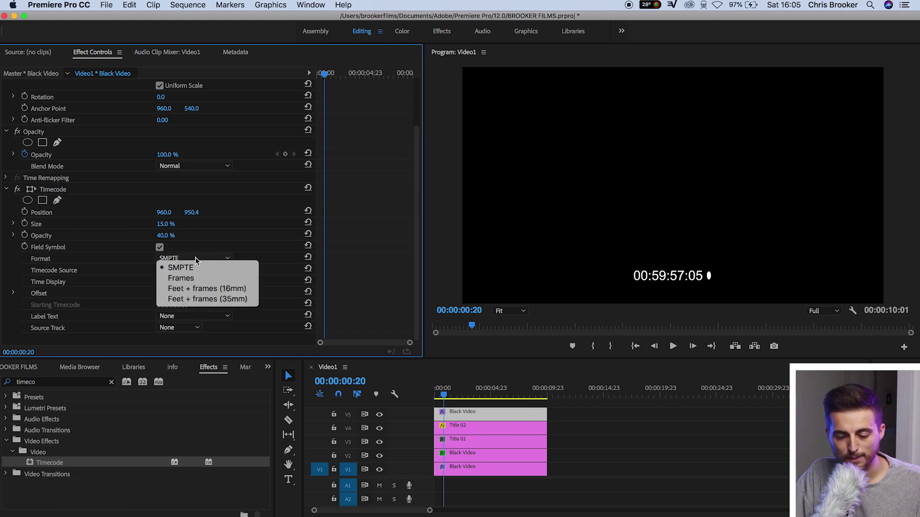
{"action": "left_click", "coordinate": [209, 279]}
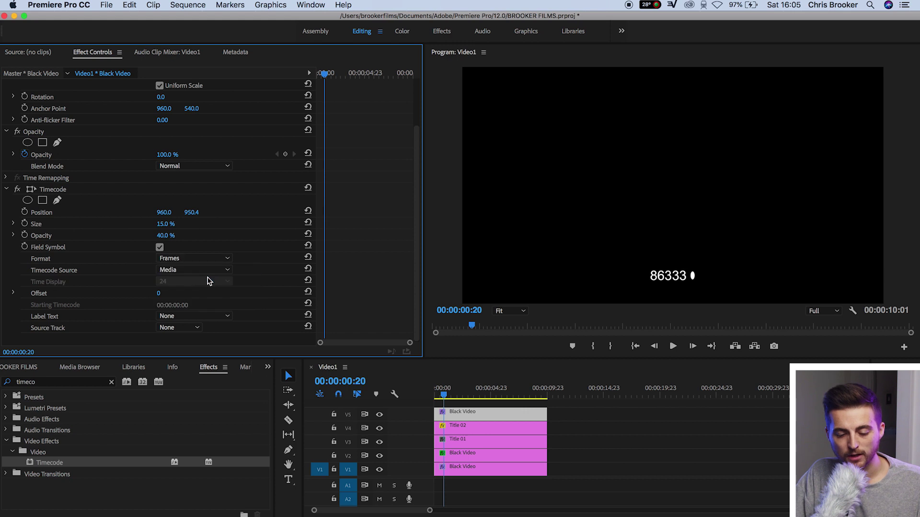
{"action": "left_click", "coordinate": [169, 271]}
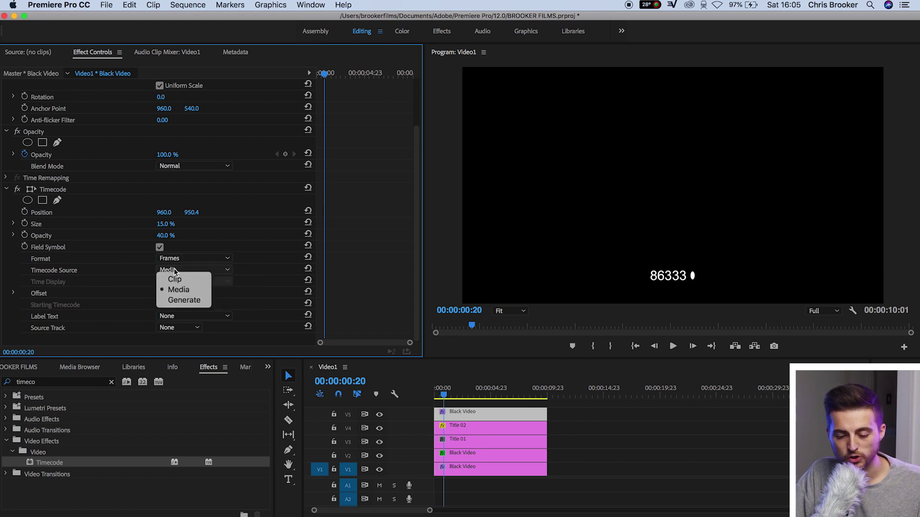
{"action": "left_click", "coordinate": [176, 276]}
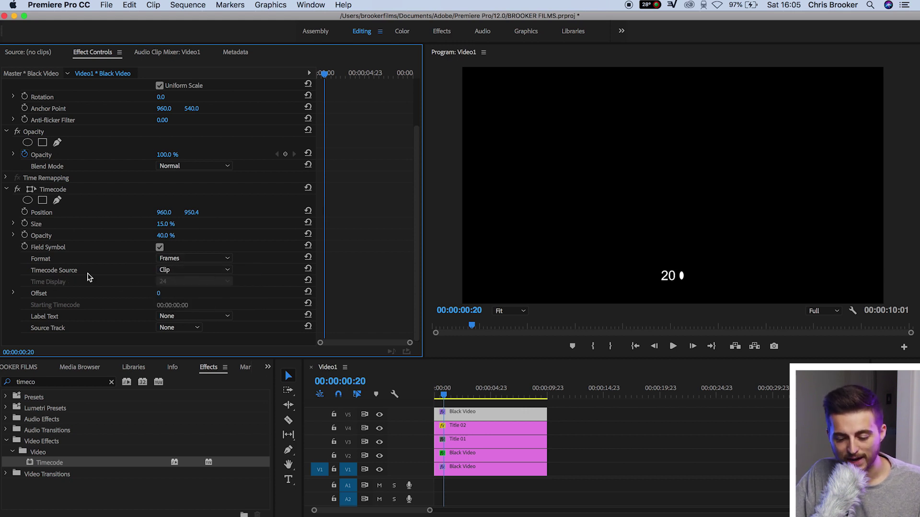
Play the frame counter from the sequence start, check it near the end, and turn off the Timecode effect's Field Symbol
{"action": "left_click", "coordinate": [433, 392]}
{"action": "key", "text": "space"}
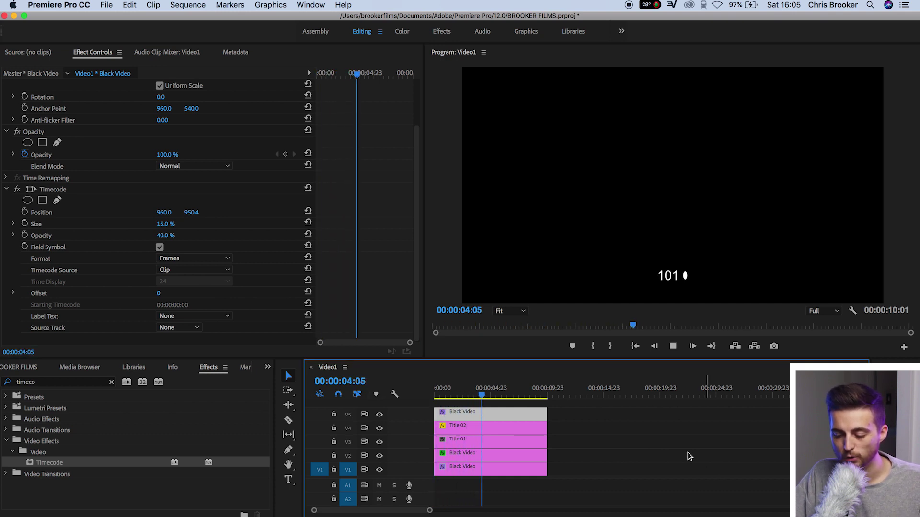
{"action": "left_click", "coordinate": [545, 391]}
{"action": "left_click_drag", "start_coordinate": [549, 390], "coordinate": [545, 391]}
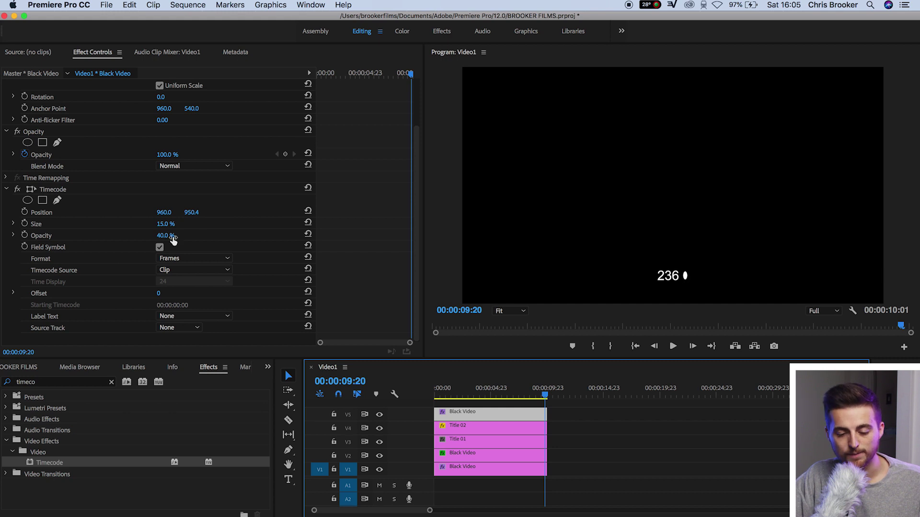
{"action": "left_click", "coordinate": [160, 247]}
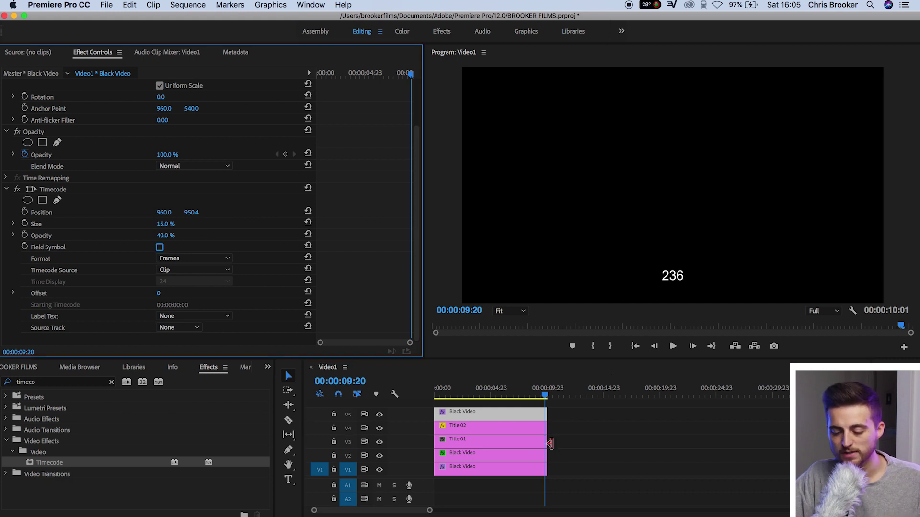
Split the V5 Black Video clip at 00:00:04:05, delete its second part, and preview the counter from the start
{"action": "left_click_drag", "start_coordinate": [544, 396], "coordinate": [478, 397]}
{"action": "key", "text": "Right"}
{"action": "key", "text": "Right"}
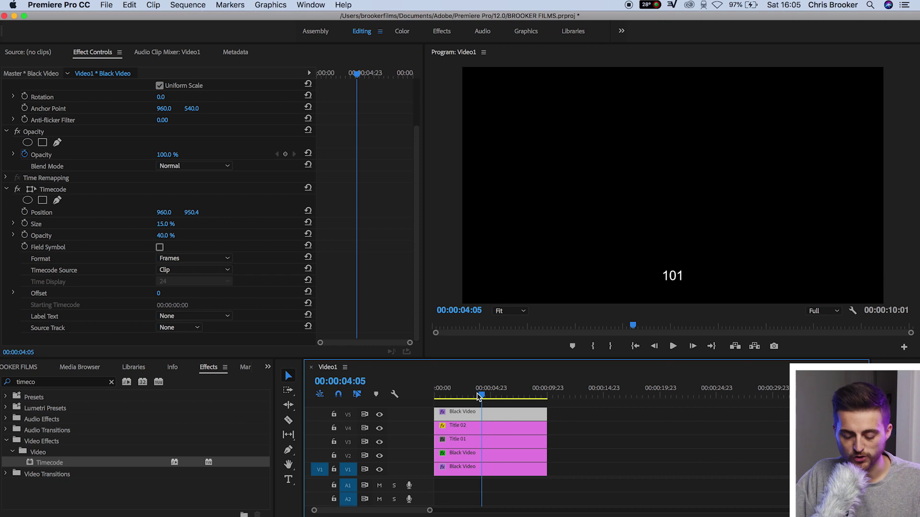
{"action": "key", "text": "c"}
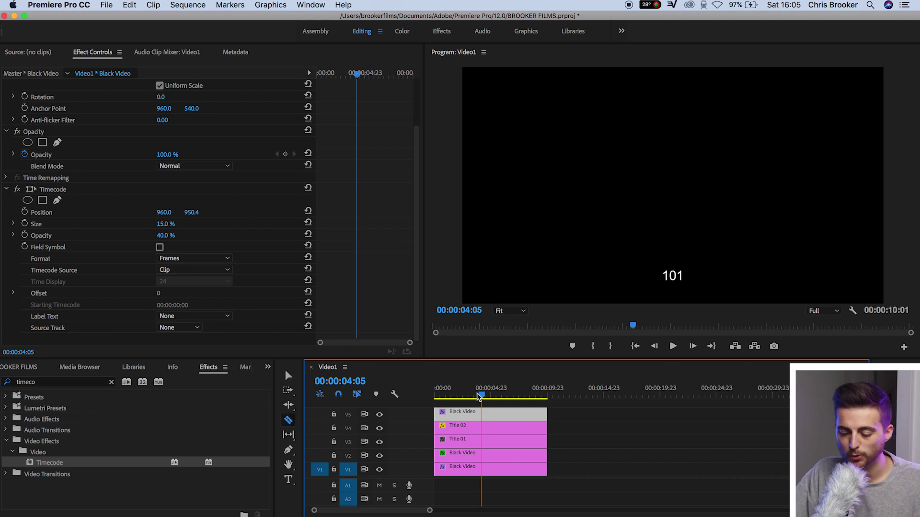
{"action": "left_click", "coordinate": [482, 412]}
{"action": "key", "text": "v"}
{"action": "left_click", "coordinate": [508, 416]}
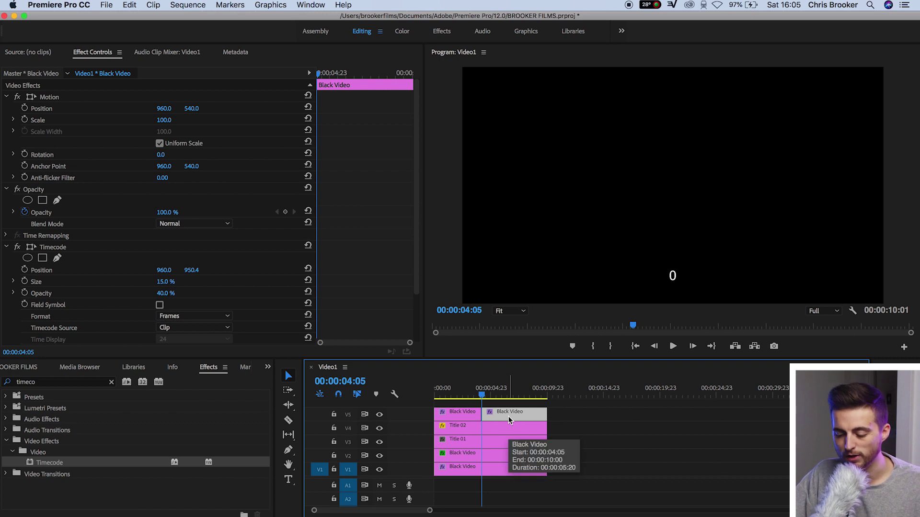
{"action": "key", "text": "Delete"}
{"action": "key", "text": "Home"}
{"action": "key", "text": "space"}
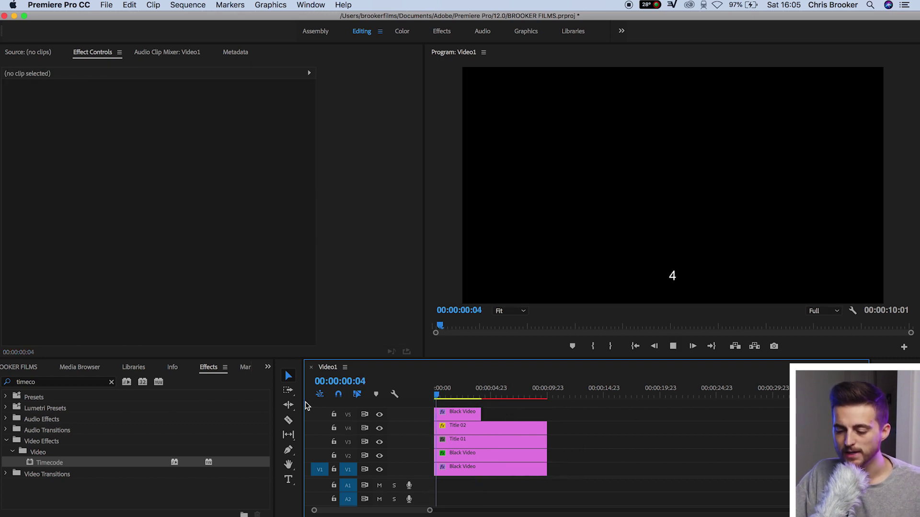
{"action": "left_click", "coordinate": [471, 394]}
{"action": "left_click_drag", "start_coordinate": [472, 394], "coordinate": [478, 394]}
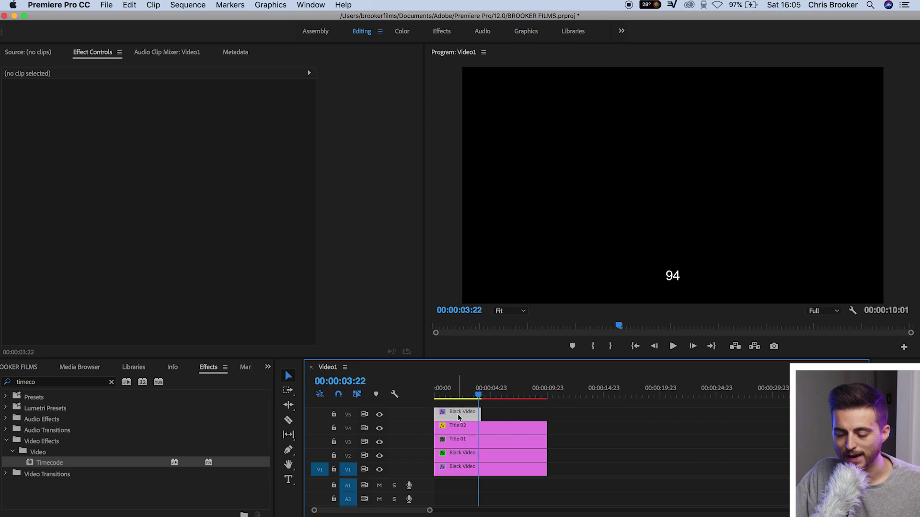
Nest the trimmed Black Video clip on V5 under the default sequence name and play it from the start
{"action": "left_click", "coordinate": [458, 414]}
{"action": "right_click", "coordinate": [462, 415]}
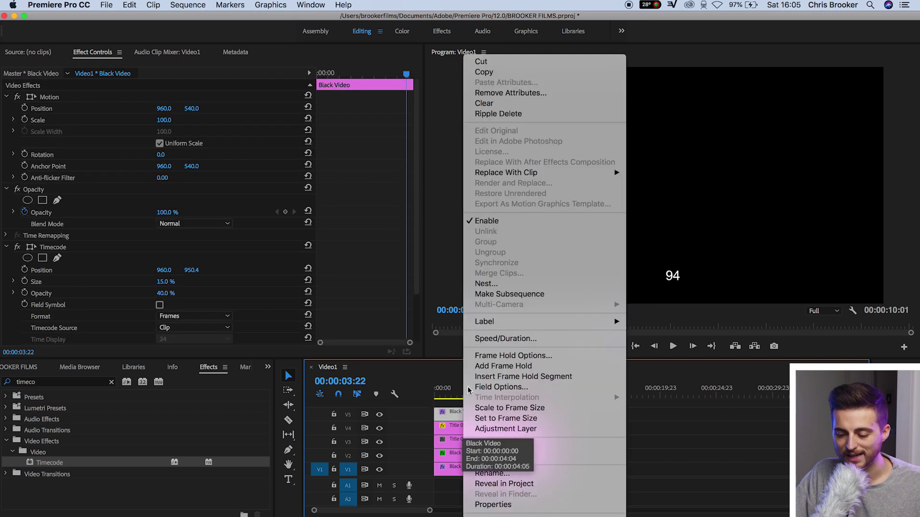
{"action": "left_click", "coordinate": [485, 284]}
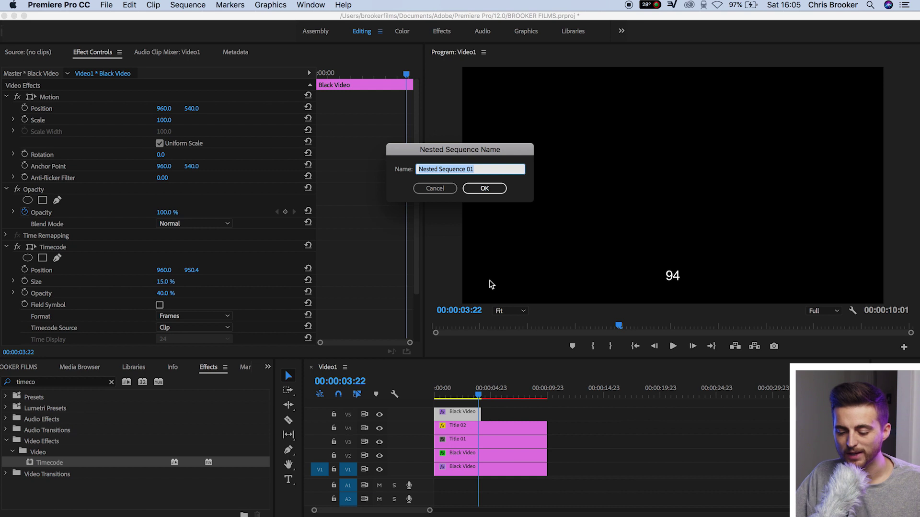
{"action": "key", "text": "Return"}
{"action": "left_click", "coordinate": [474, 413]}
{"action": "left_click_drag", "start_coordinate": [479, 390], "coordinate": [390, 390]}
{"action": "key", "text": "space"}
{"action": "key", "text": "space"}
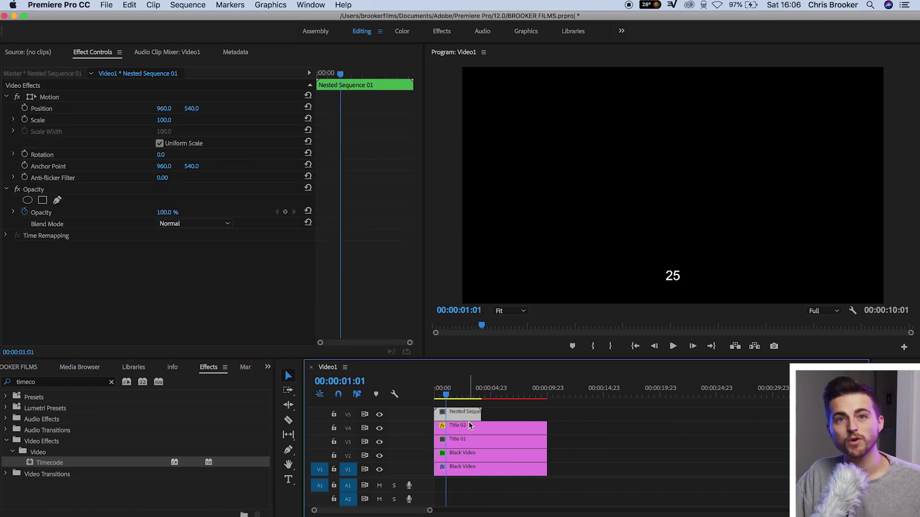
Slow the nested counter clip to 42.08% speed by setting a duration of about 10 seconds, and play it from the start
{"action": "left_click_drag", "start_coordinate": [533, 396], "coordinate": [472, 396]}
{"action": "right_click", "coordinate": [461, 419]}
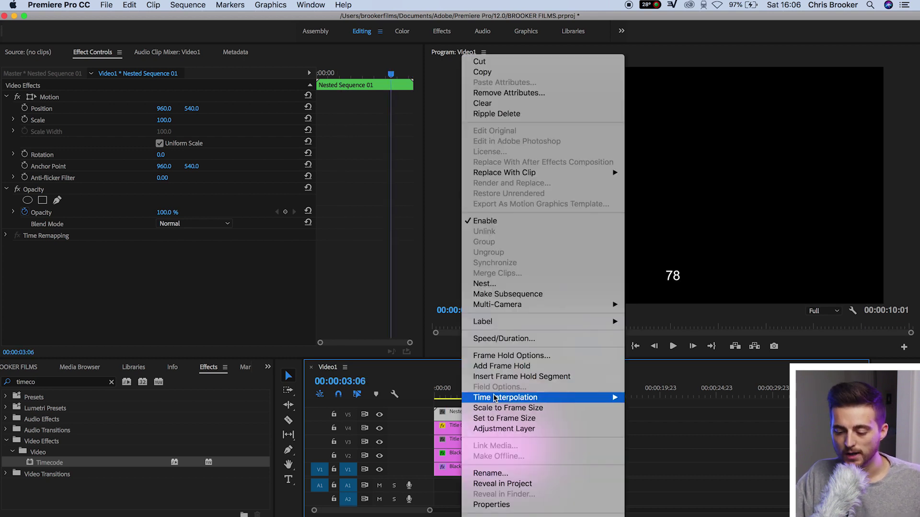
{"action": "left_click", "coordinate": [498, 339]}
{"action": "left_click", "coordinate": [456, 151]}
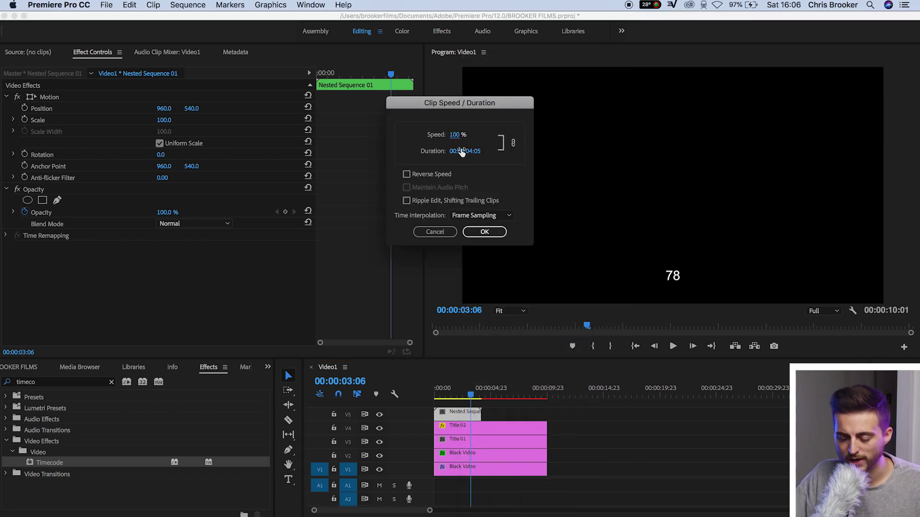
{"action": "left_click", "coordinate": [474, 151]}
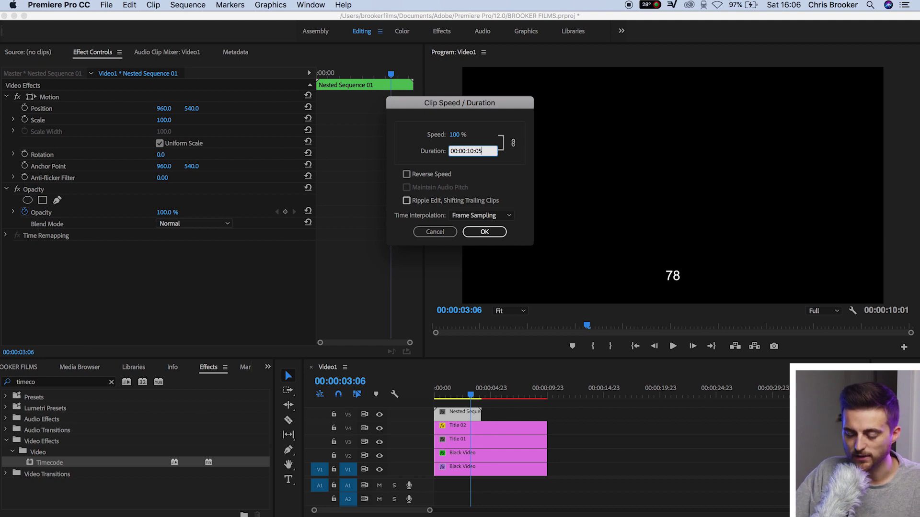
{"action": "key", "text": "Return"}
{"action": "key", "text": "space"}
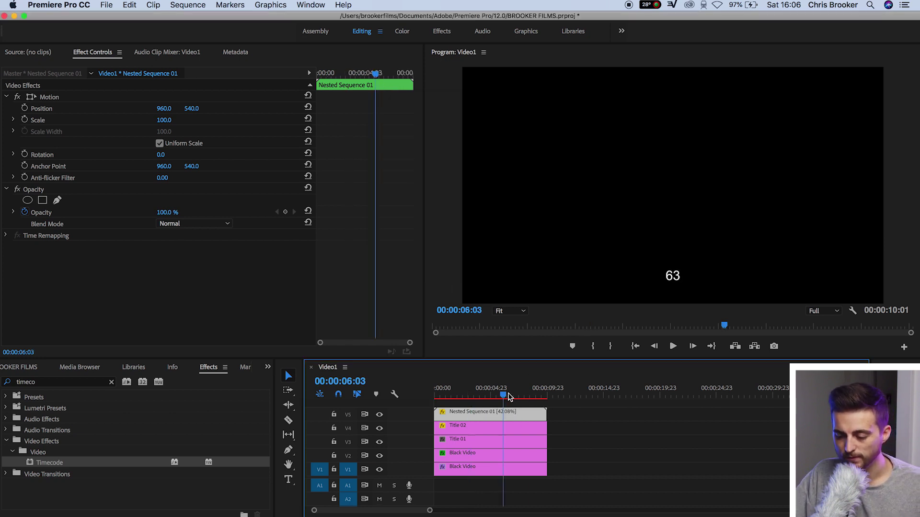
{"action": "key", "text": "Home"}
{"action": "key", "text": "space"}
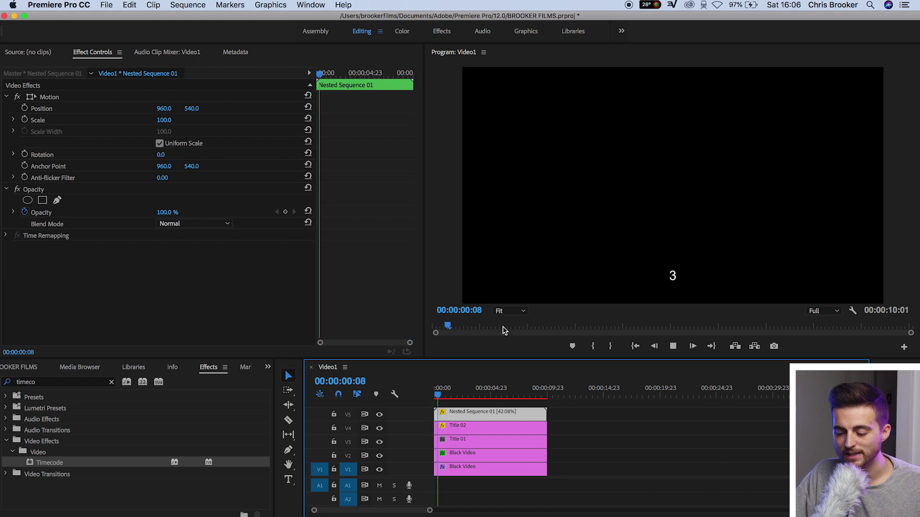
At 00:00:06:03, set the nested counter's blend mode to Screen and its position to 924, -43, above the loading bar
{"action": "left_click", "coordinate": [506, 395]}
{"action": "mouse_move", "coordinate": [511, 397]}
{"action": "left_mouse_down"}
{"action": "mouse_move", "coordinate": [551, 397]}
{"action": "mouse_move", "coordinate": [481, 406]}
{"action": "mouse_move", "coordinate": [529, 404]}
{"action": "mouse_move", "coordinate": [505, 405]}
{"action": "left_mouse_up"}
{"action": "left_click", "coordinate": [52, 226]}
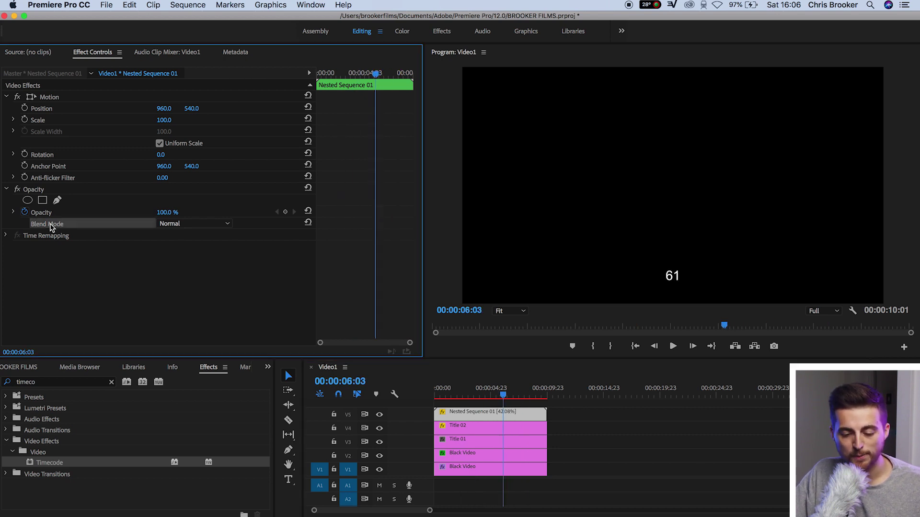
{"action": "left_click", "coordinate": [167, 221]}
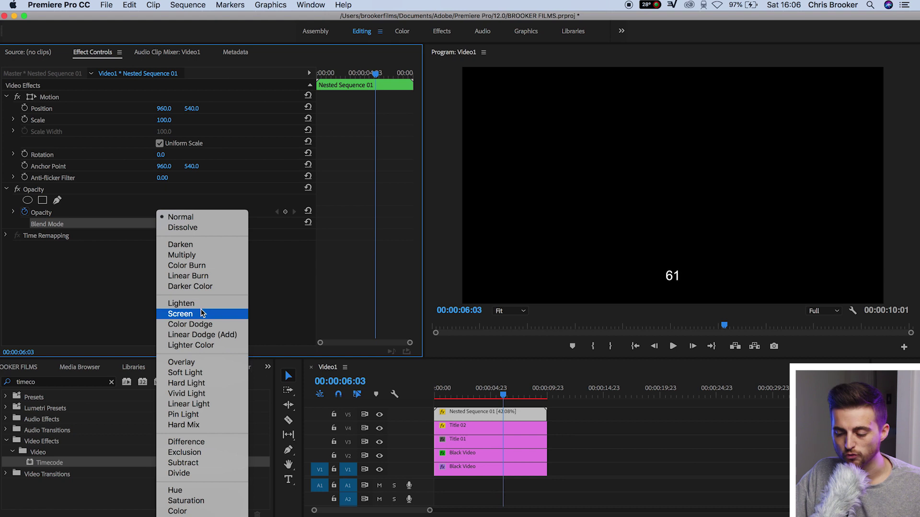
{"action": "key", "text": "Escape"}
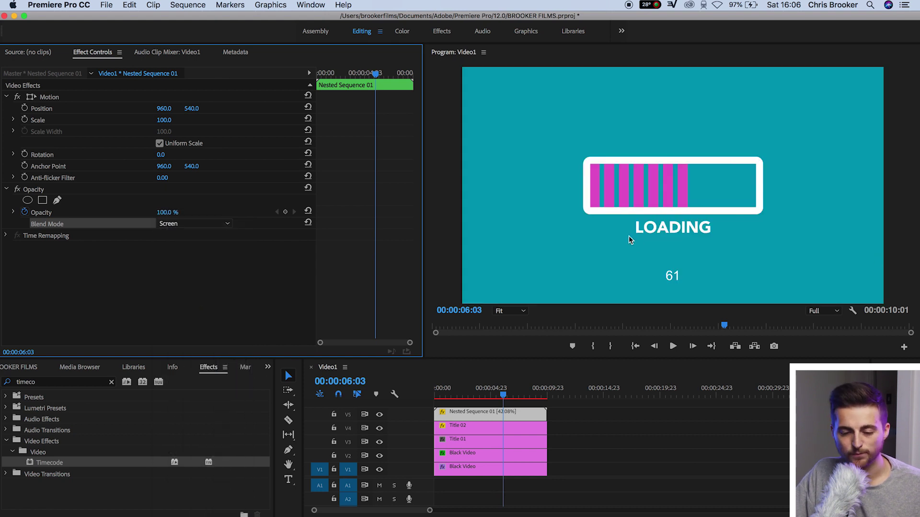
{"action": "left_click_drag", "start_coordinate": [191, 108], "coordinate": [29, 109]}
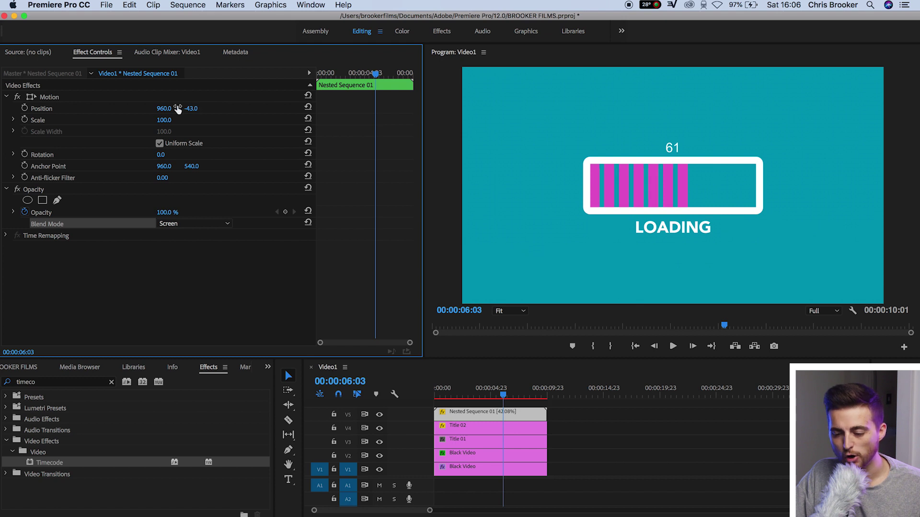
{"action": "left_click_drag", "start_coordinate": [164, 108], "coordinate": [153, 109]}
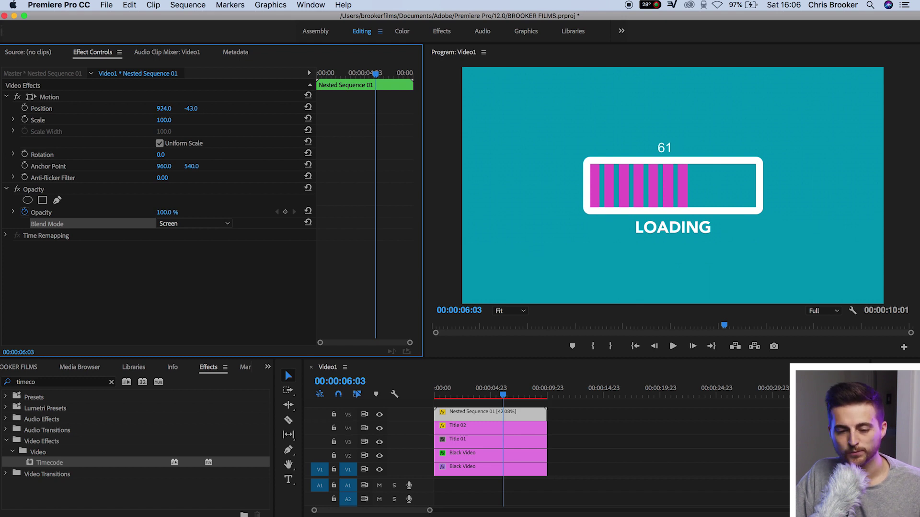
Create a 1920 × 1080 legacy title containing "%" and centre the text horizontally and vertically in the frame
{"action": "left_click", "coordinate": [107, 7]}
{"action": "mouse_move", "coordinate": [115, 18]}
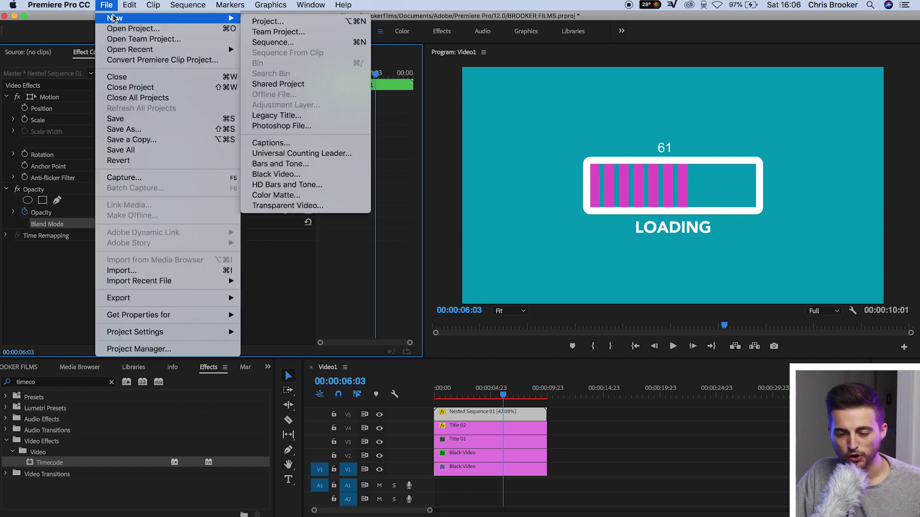
{"action": "left_click", "coordinate": [288, 116]}
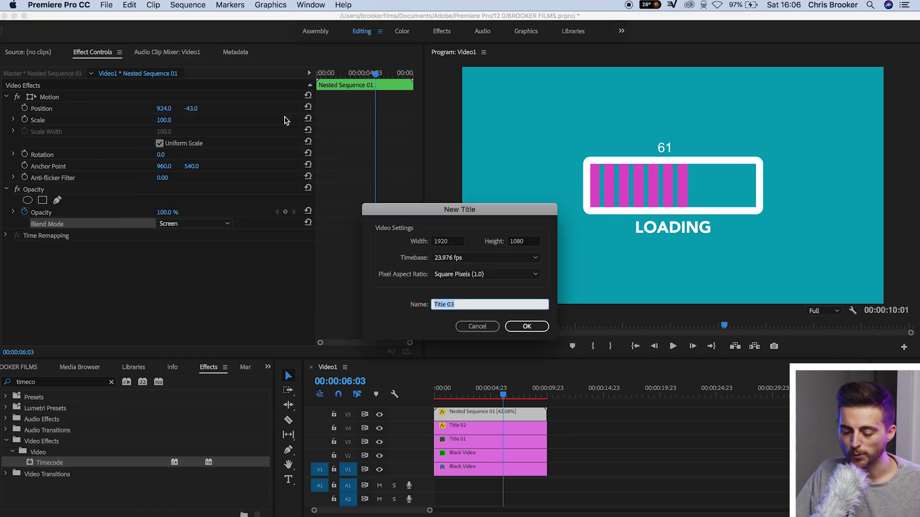
{"action": "key", "text": "Return"}
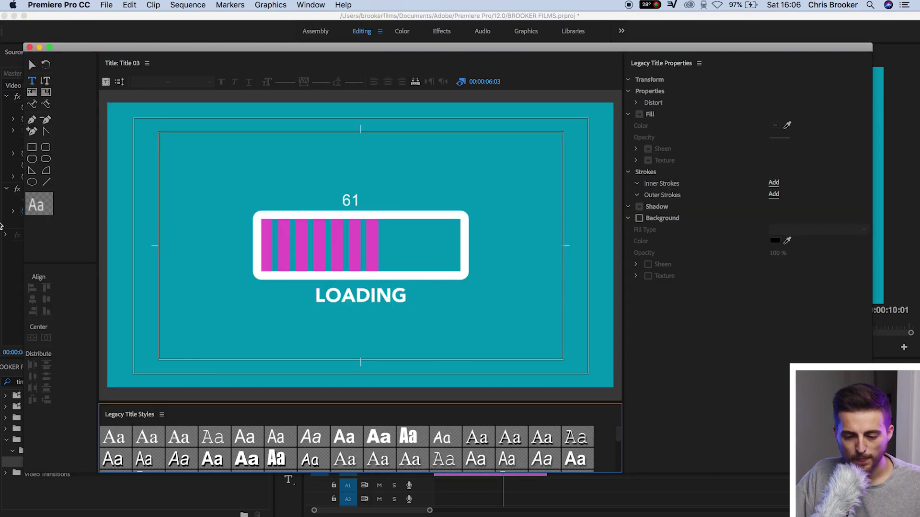
{"action": "left_click", "coordinate": [232, 168]}
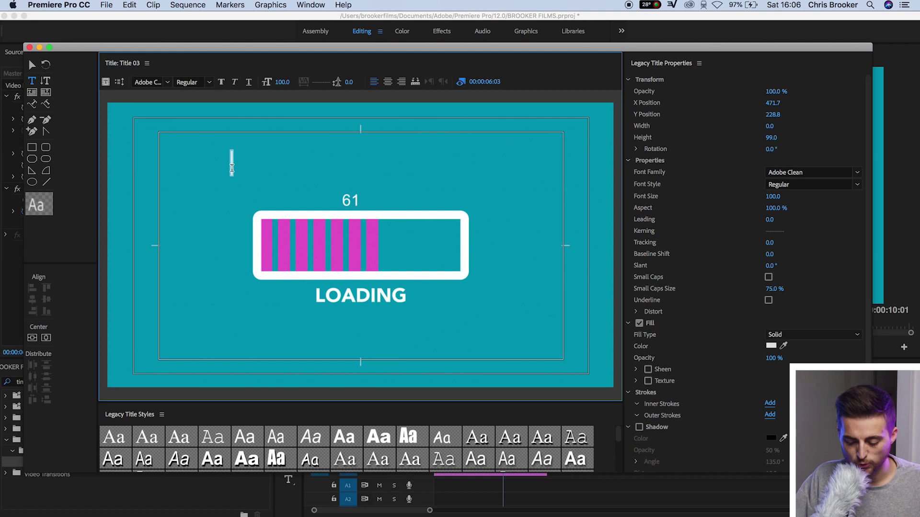
{"action": "type", "text": "%"}
{"action": "key", "text": "Escape"}
{"action": "left_click", "coordinate": [46, 337]}
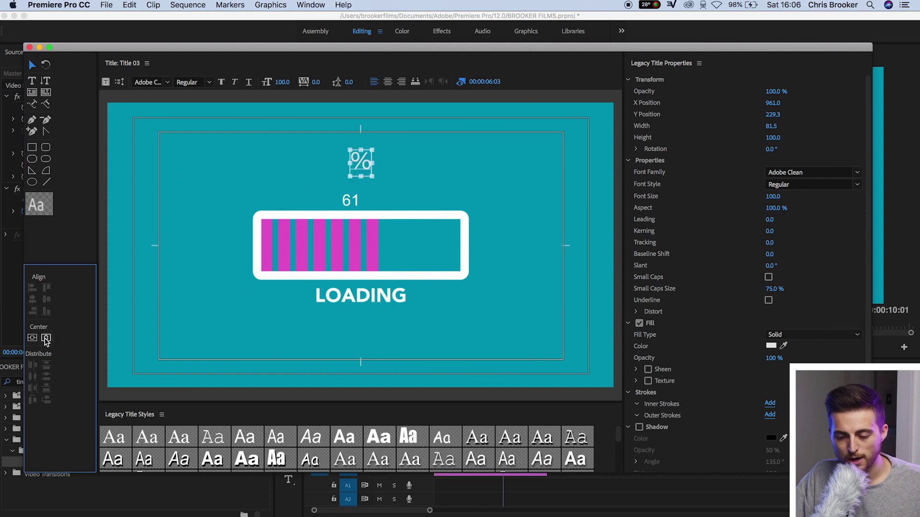
{"action": "left_click", "coordinate": [32, 338]}
{"action": "left_click", "coordinate": [29, 47]}
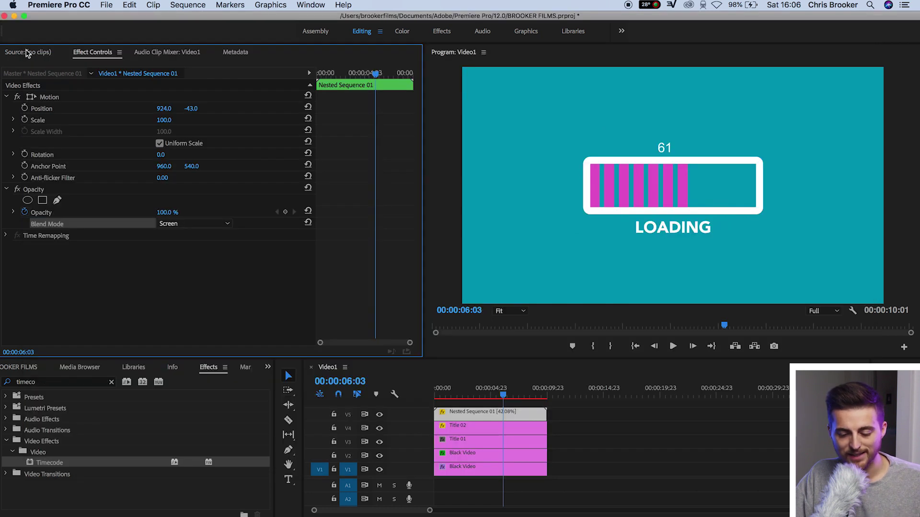
Place Title 03 on new track V6 at the sequence start and extend it to the end of the other clips
{"action": "left_click", "coordinate": [268, 368]}
{"action": "left_click", "coordinate": [272, 381]}
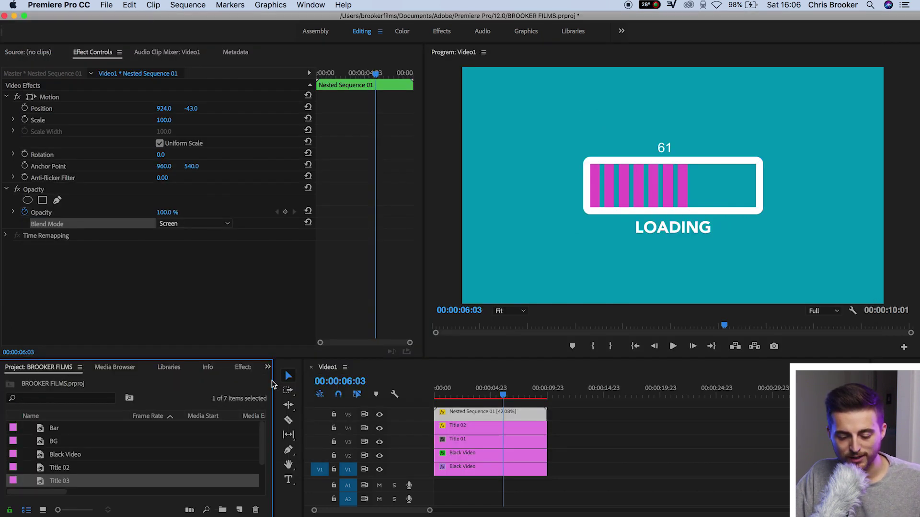
{"action": "left_click_drag", "start_coordinate": [55, 481], "coordinate": [436, 404]}
{"action": "left_click_drag", "start_coordinate": [421, 478], "coordinate": [420, 485]}
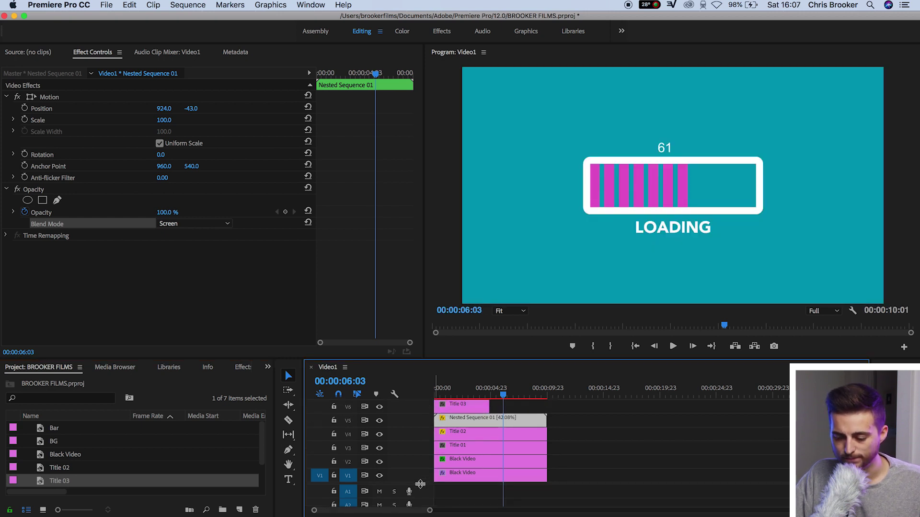
{"action": "left_click_drag", "start_coordinate": [490, 405], "coordinate": [551, 404]}
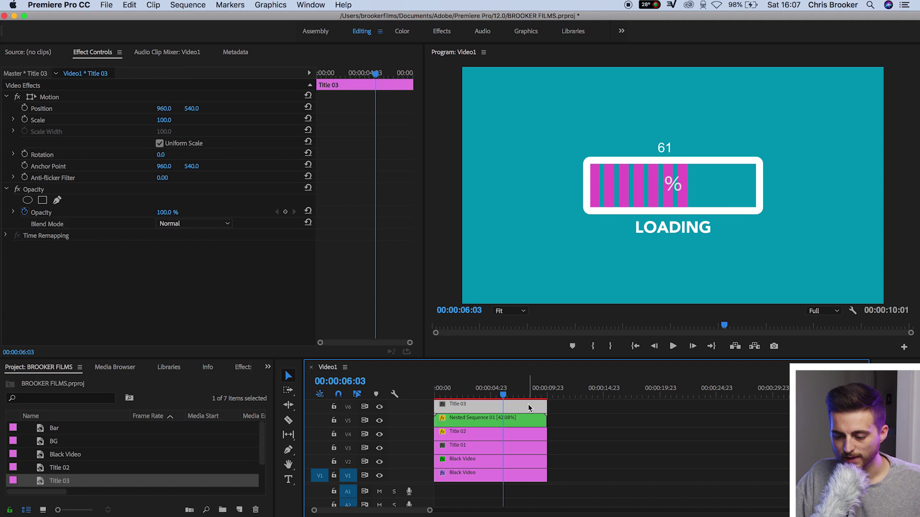
Scale the % title to 63 and position it at 988, 372, directly beside the counter number above the bar
{"action": "left_click", "coordinate": [511, 314]}
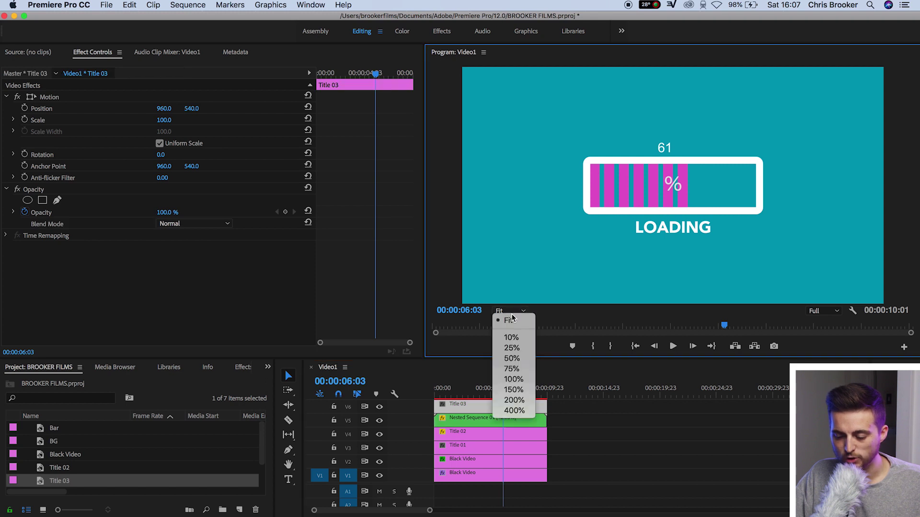
{"action": "left_click", "coordinate": [510, 390]}
{"action": "scroll", "coordinate": [913, 171], "scroll_direction": "up", "scroll_amount": 2}
{"action": "mouse_move", "coordinate": [173, 122]}
{"action": "left_mouse_down"}
{"action": "mouse_move", "coordinate": [43, 109]}
{"action": "mouse_move", "coordinate": [177, 108]}
{"action": "left_mouse_up"}
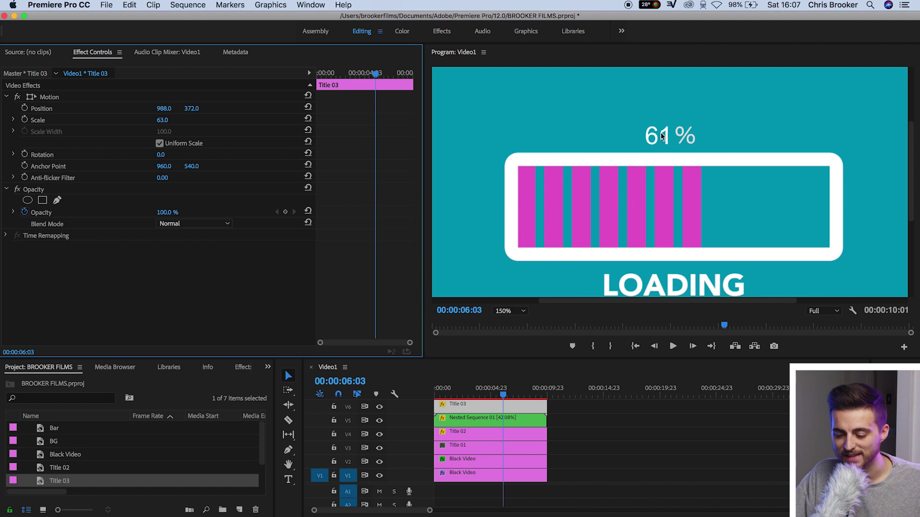
Edit Title 03 so the % sign's fill colour is sampled from the white counter number, closing the Legacy Title Styles panel
{"action": "double_click", "coordinate": [474, 406]}
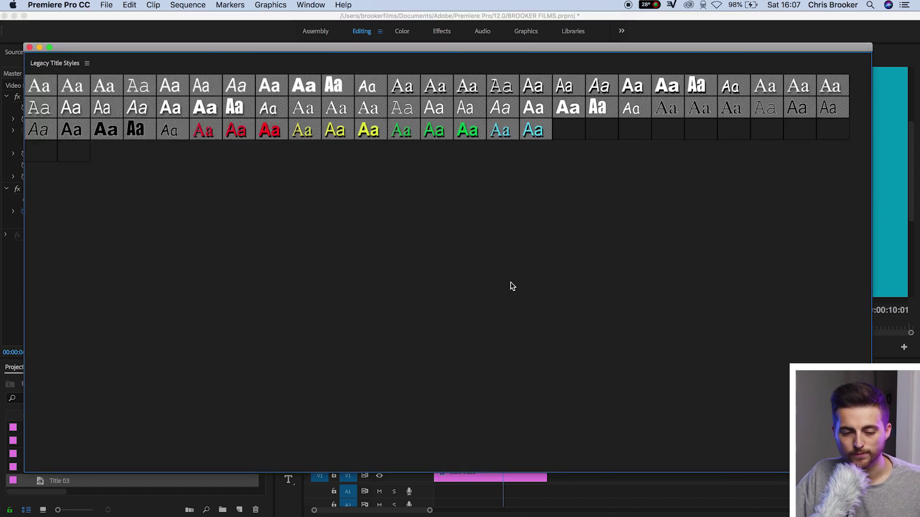
{"action": "left_click", "coordinate": [87, 63]}
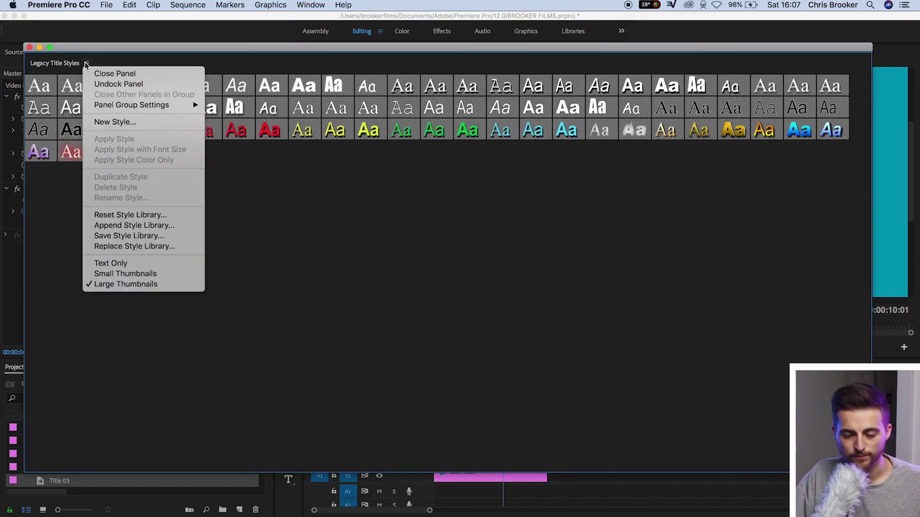
{"action": "left_click", "coordinate": [118, 74]}
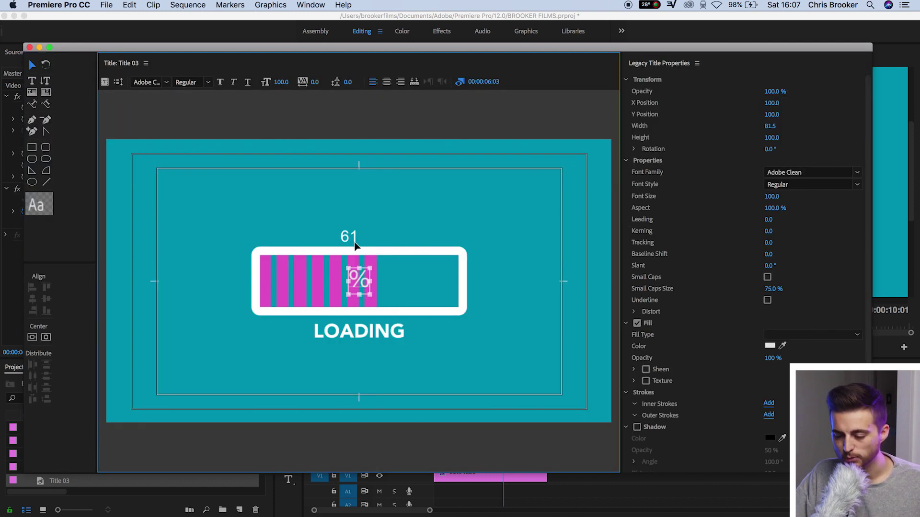
{"action": "left_click", "coordinate": [784, 345]}
{"action": "left_click", "coordinate": [350, 235]}
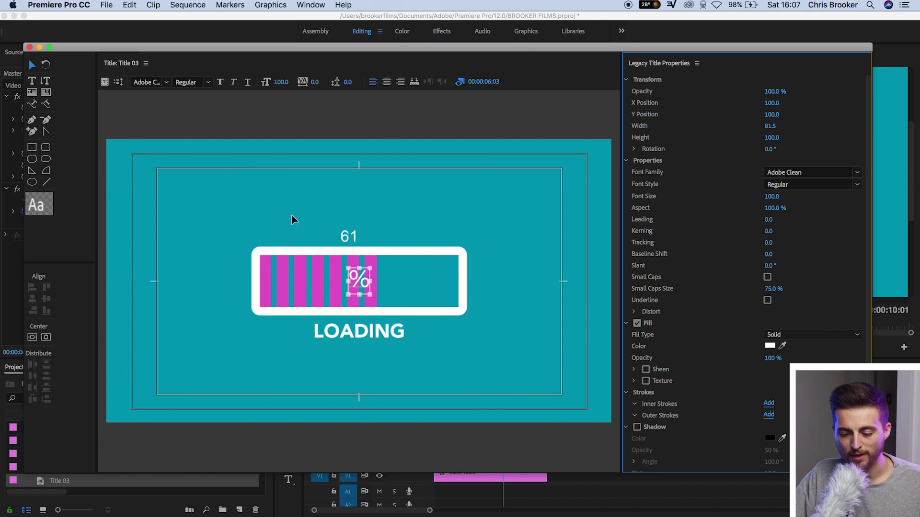
{"action": "left_click", "coordinate": [30, 47]}
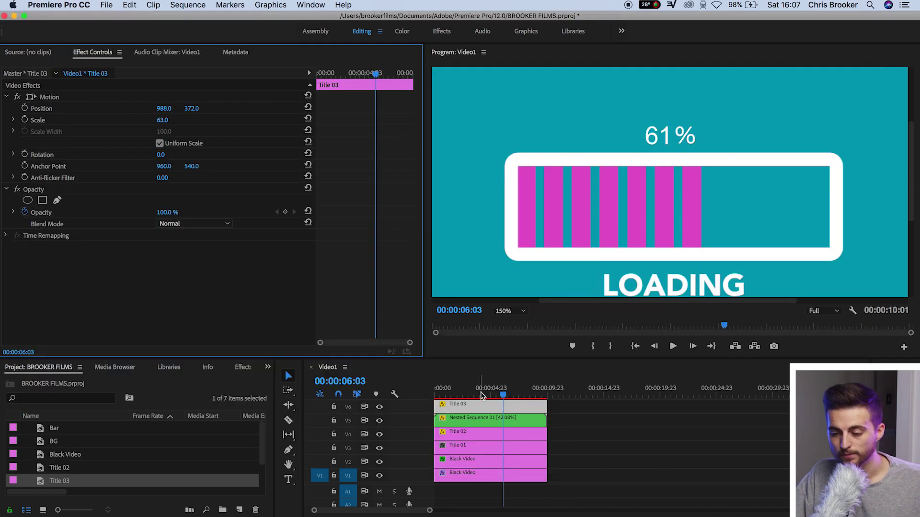
Fit the whole frame in the program preview and play the loading animation from the sequence start
{"action": "left_click_drag", "start_coordinate": [485, 394], "coordinate": [435, 394]}
{"action": "left_click", "coordinate": [511, 312]}
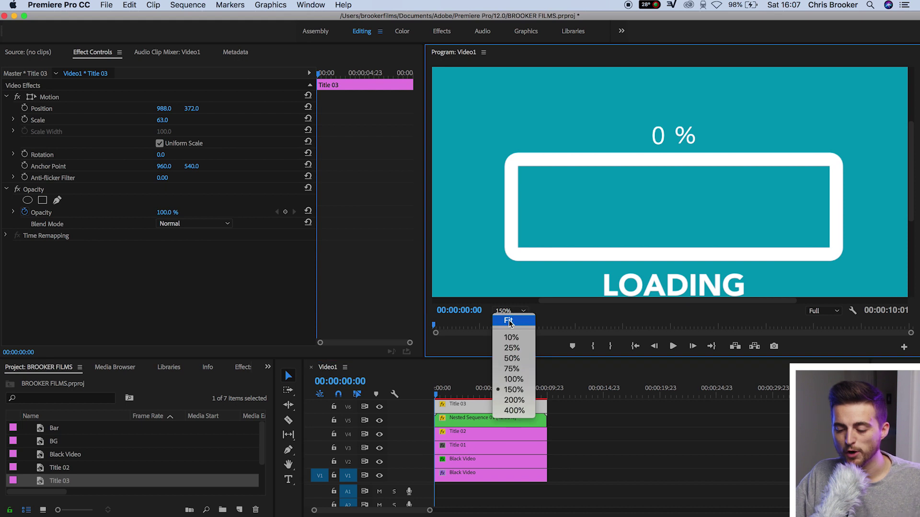
{"action": "left_click", "coordinate": [508, 321]}
{"action": "key", "text": "space"}
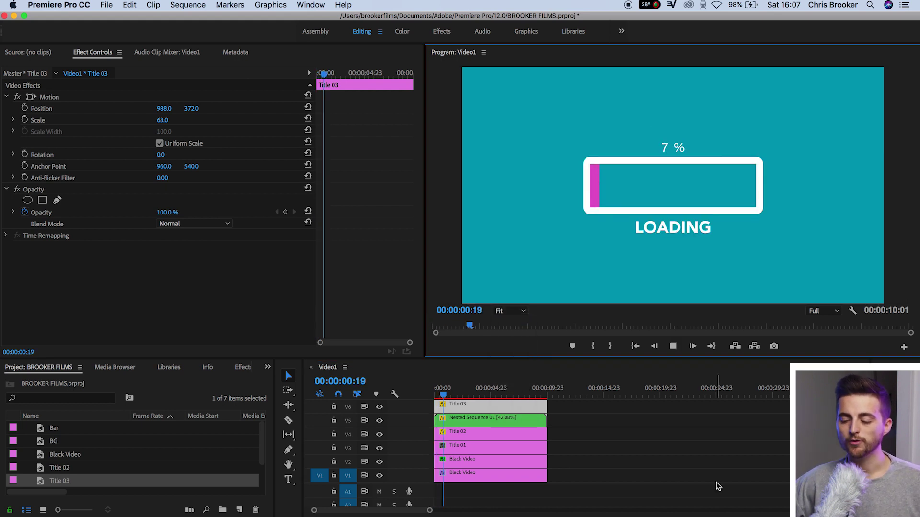